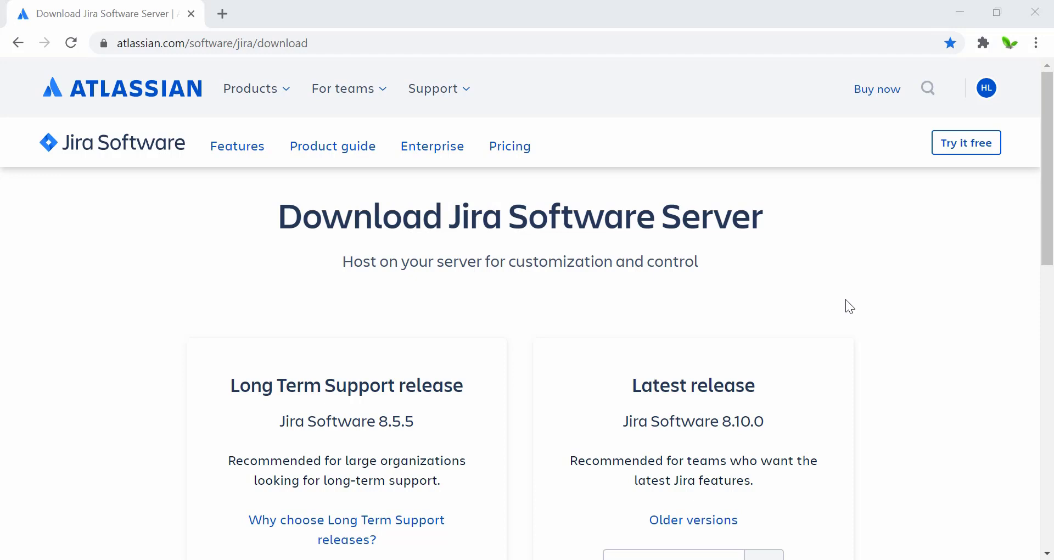
# - Return to the Google results for jira software, open Download Jira Software, and bring its release options into view
pyautogui.click(15, 42)
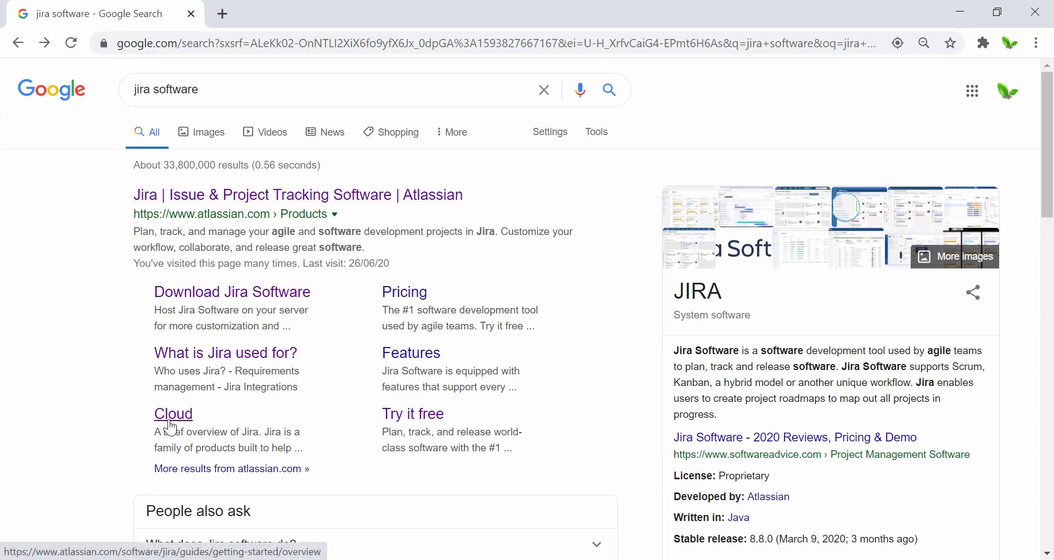
pyautogui.click(231, 296)
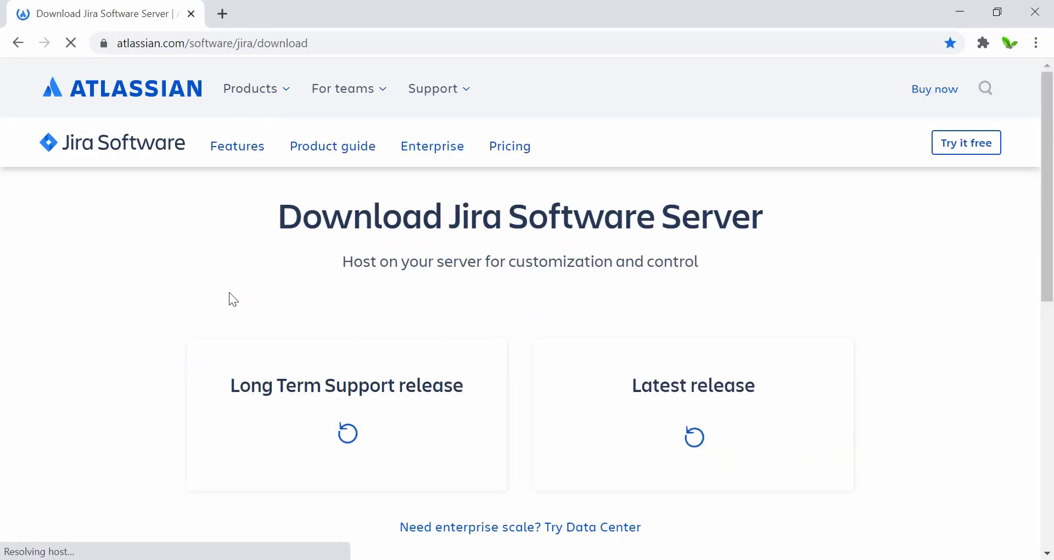
pyautogui.scroll(-1, 182, 327)
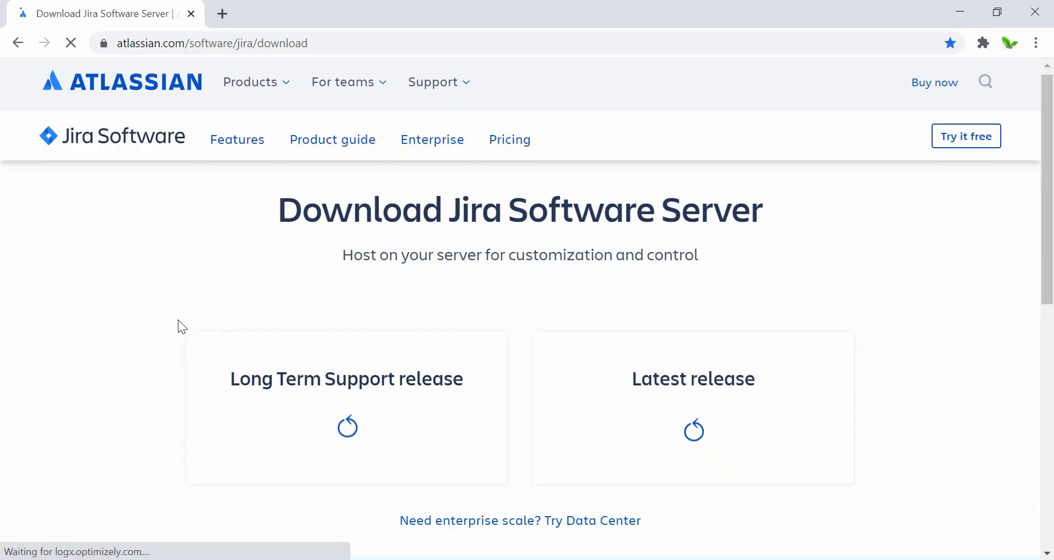
pyautogui.scroll(-2, 179, 321)
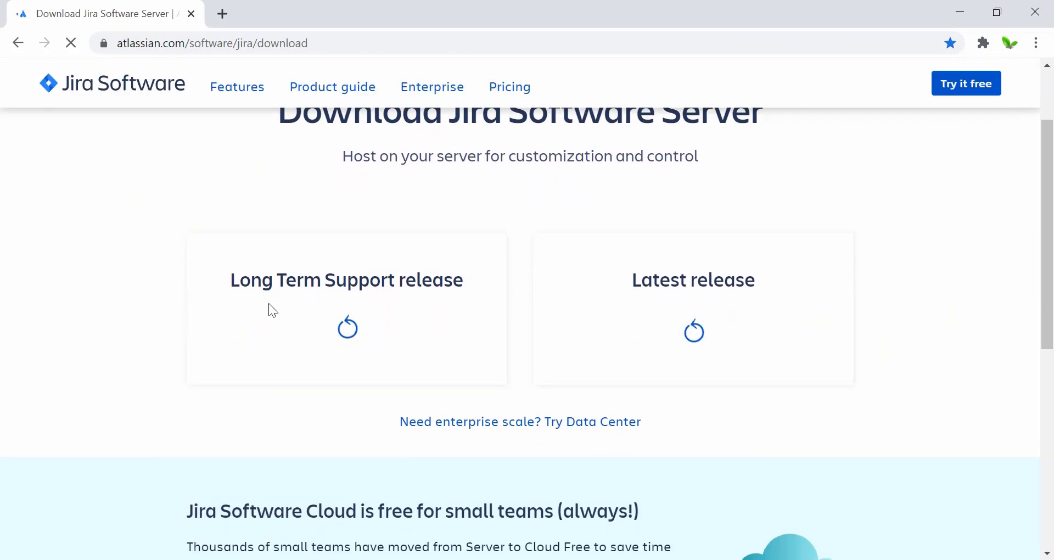
pyautogui.scroll(-1, 452, 291)
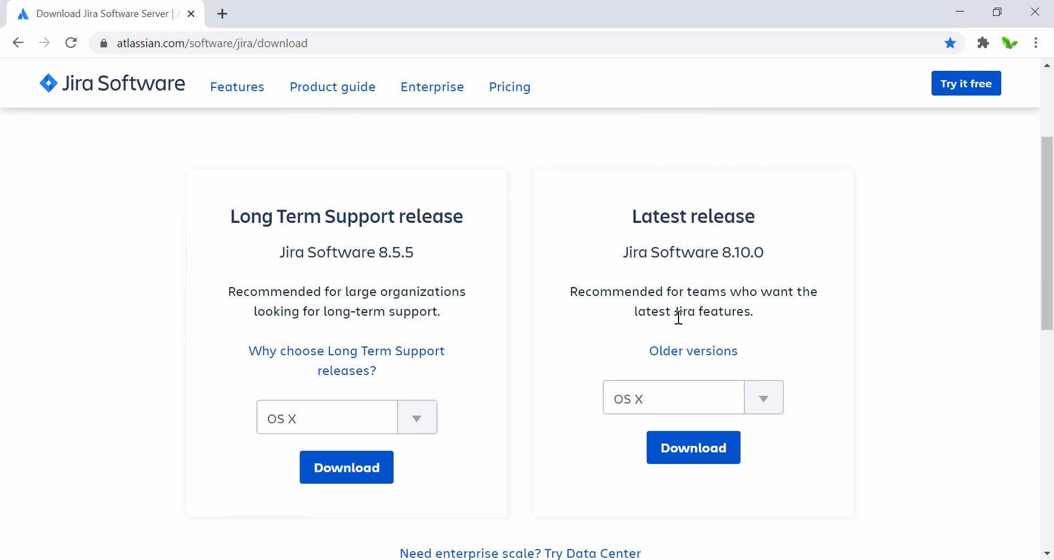
# - Download the Windows 64 Bit installer of Jira Software 8.10.0, agreeing to the license terms and keeping the flagged file
pyautogui.click(766, 403)
pyautogui.scroll(-2, 765, 401)
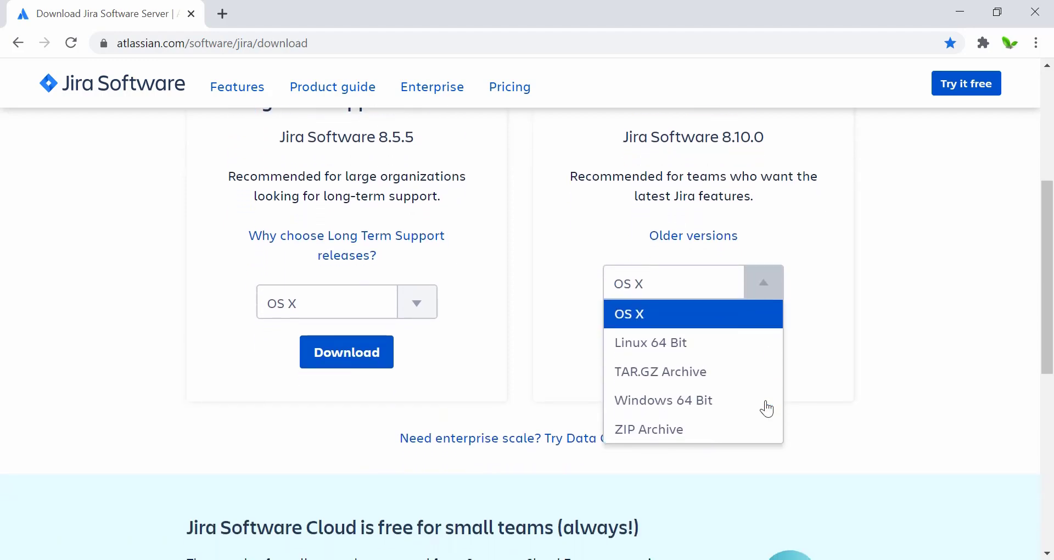
pyautogui.click(707, 406)
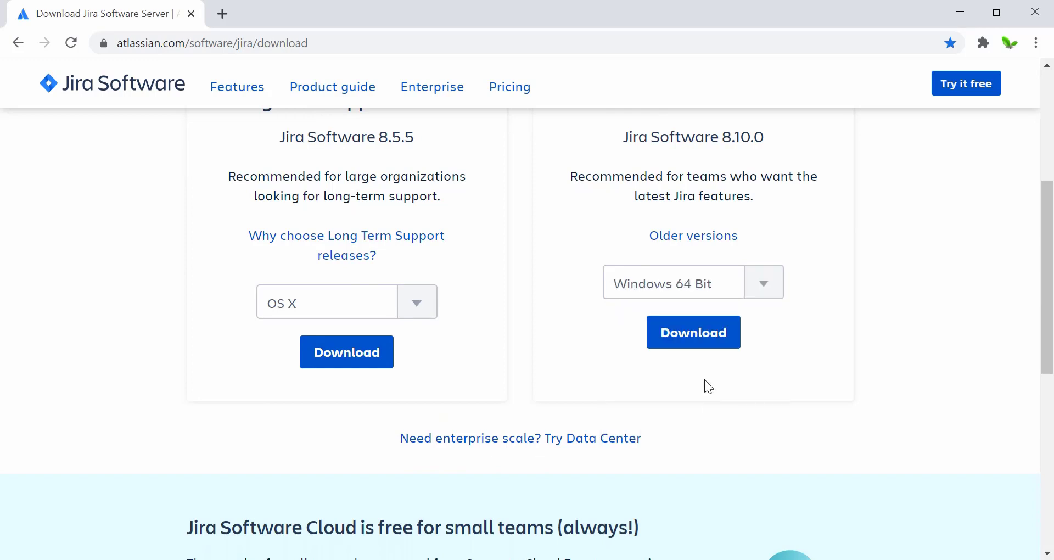
pyautogui.click(695, 333)
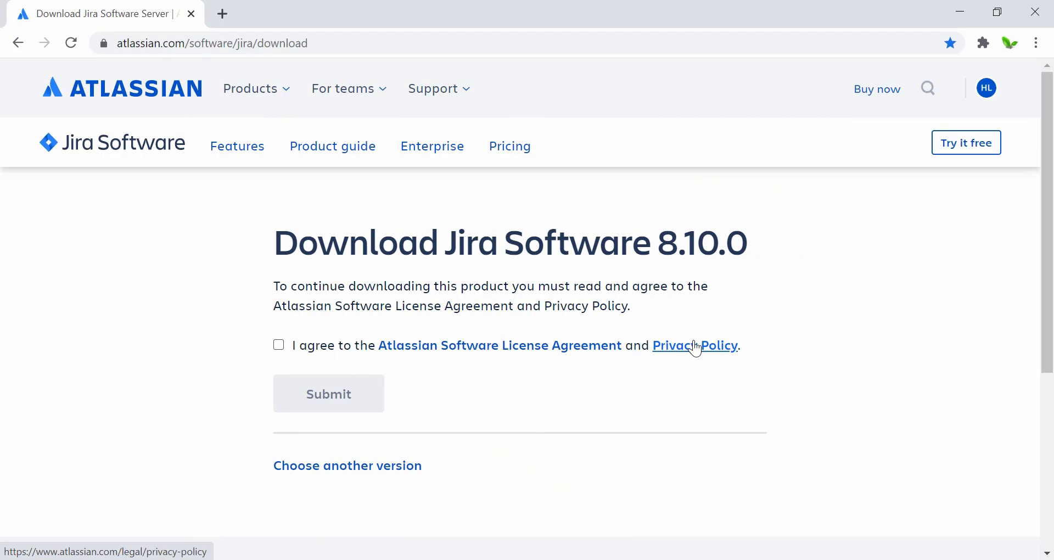
pyautogui.click(278, 346)
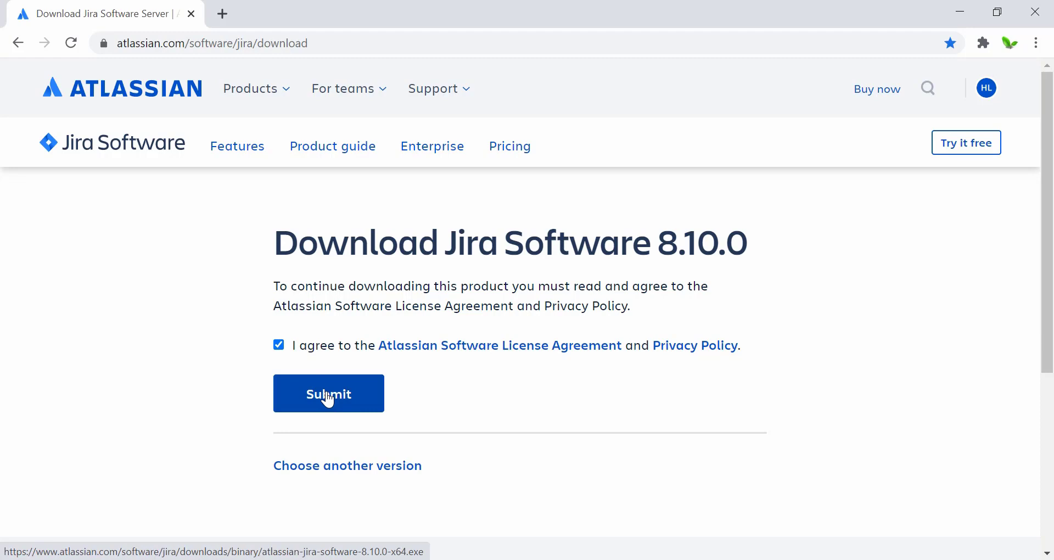
pyautogui.click(329, 397)
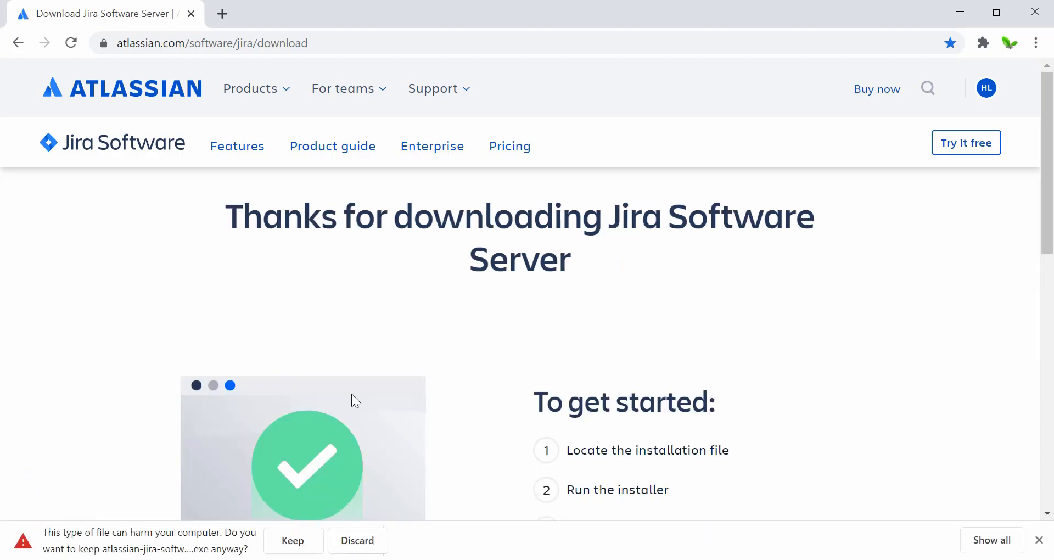
pyautogui.click(290, 545)
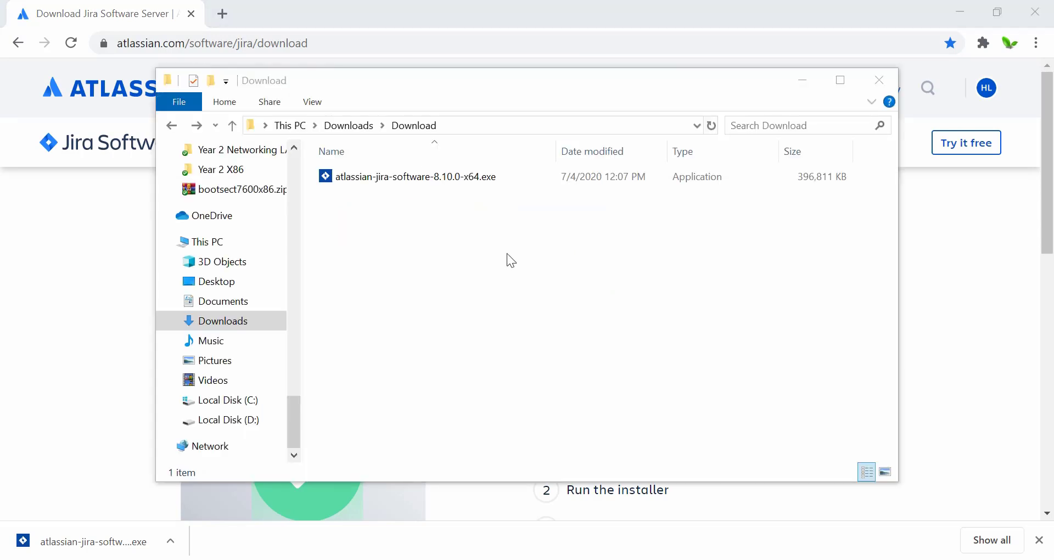
# - Run atlassian-jira-software-8.10.0-x64.exe as administrator and choose Express Install with default settings
pyautogui.click(407, 180)
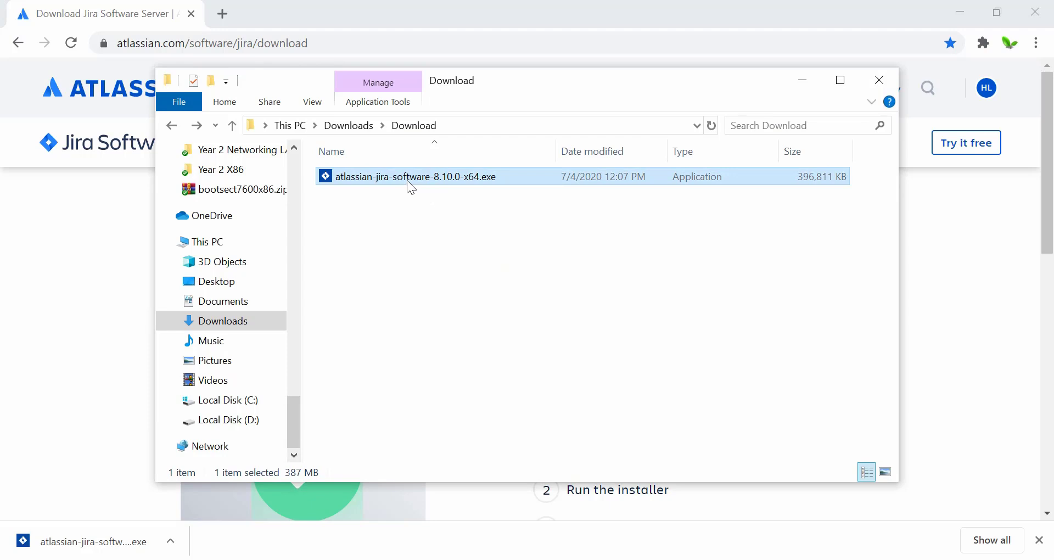
pyautogui.rightClick(406, 180)
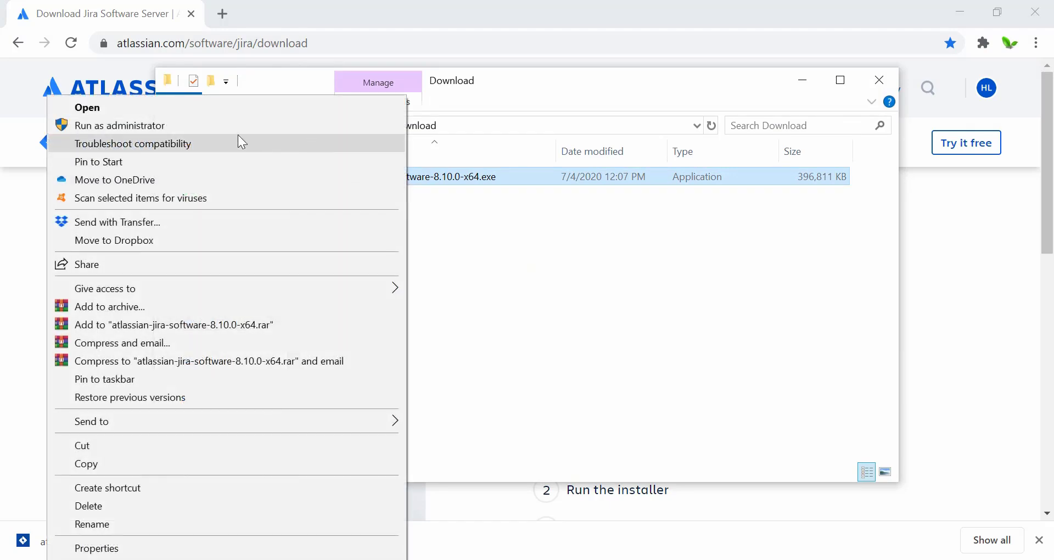
pyautogui.click(194, 125)
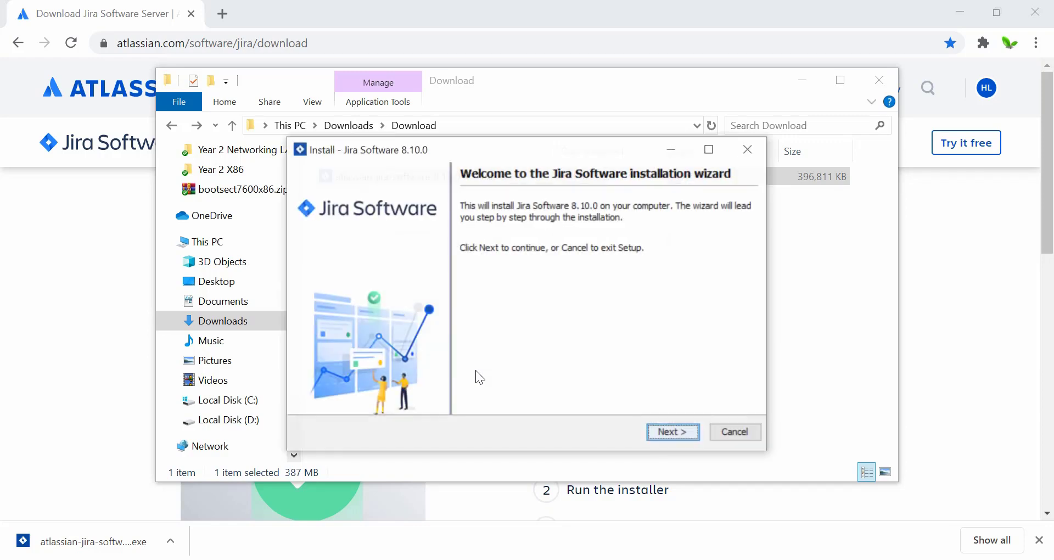
pyautogui.click(662, 435)
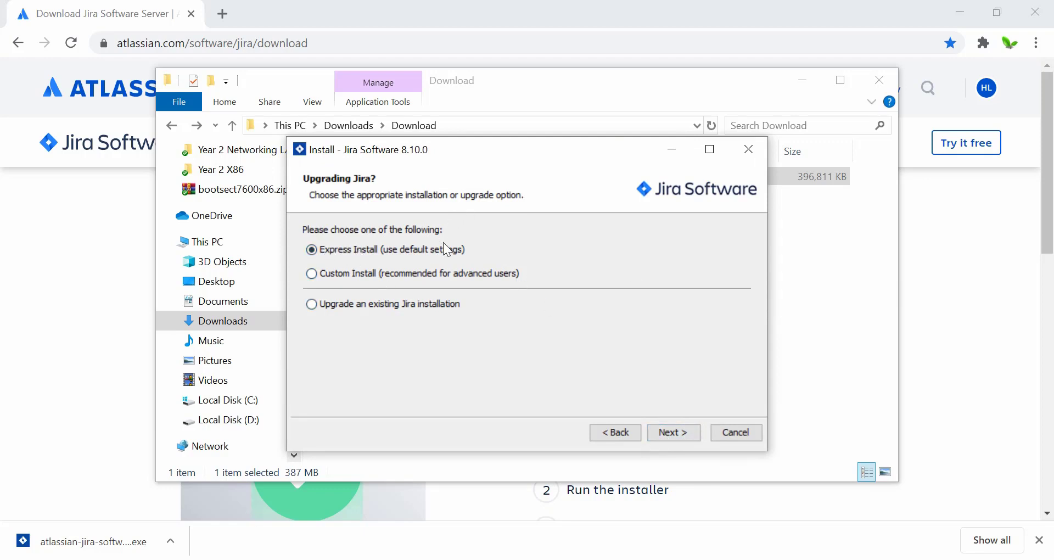
pyautogui.click(667, 433)
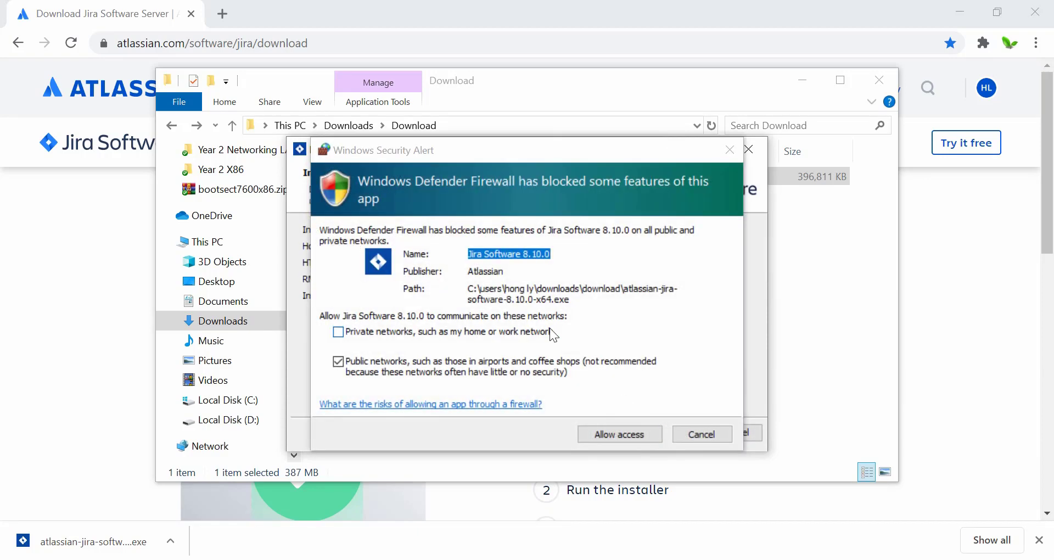
# - Allow Jira Software 8.10.0 through the Windows Defender Firewall on private networks only, not public ones
pyautogui.click(338, 332)
pyautogui.click(338, 361)
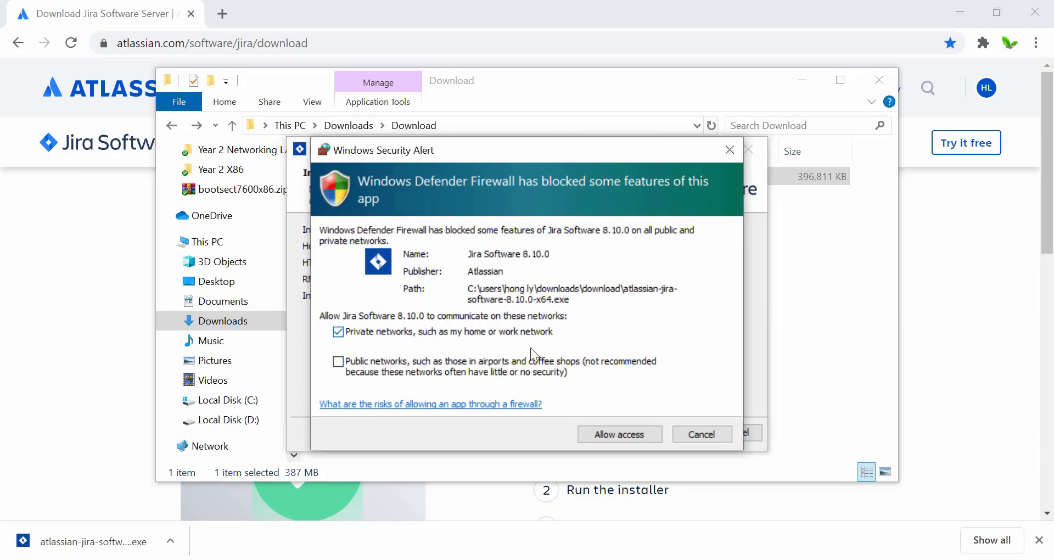
pyautogui.click(601, 432)
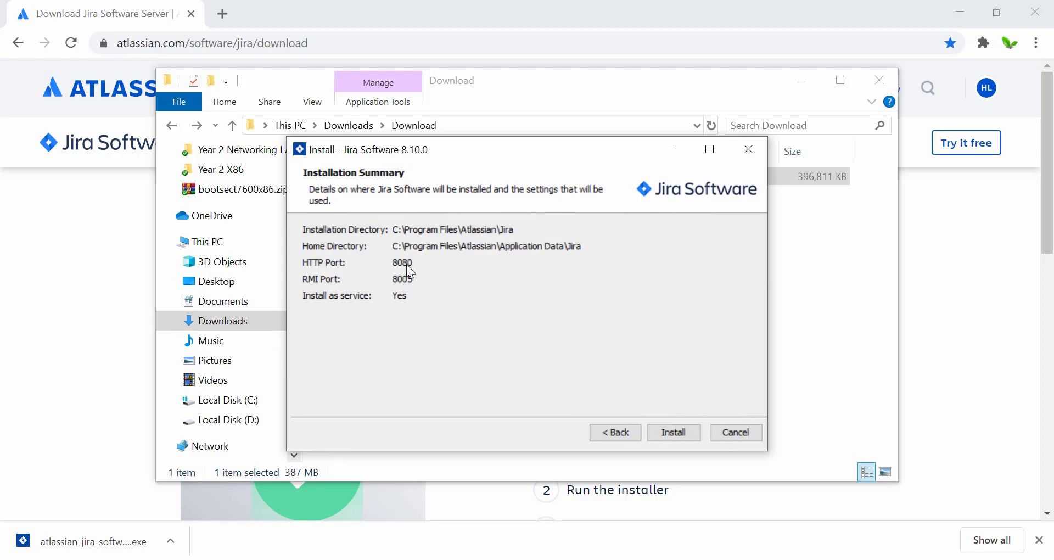
# - Install Jira Software 8.10.0 with the summarized settings, then start it and finish by launching it in the browser
pyautogui.click(674, 434)
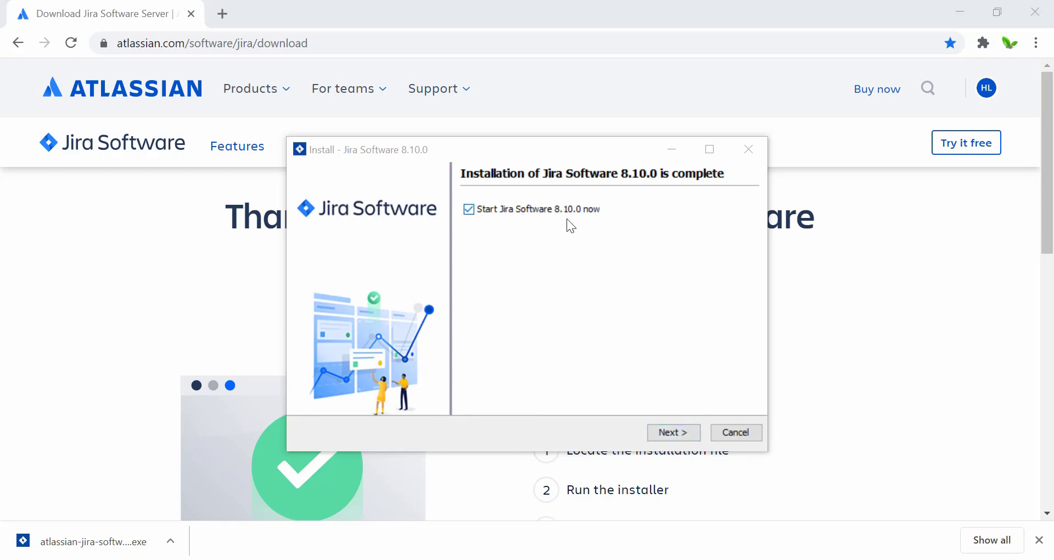
pyautogui.click(671, 434)
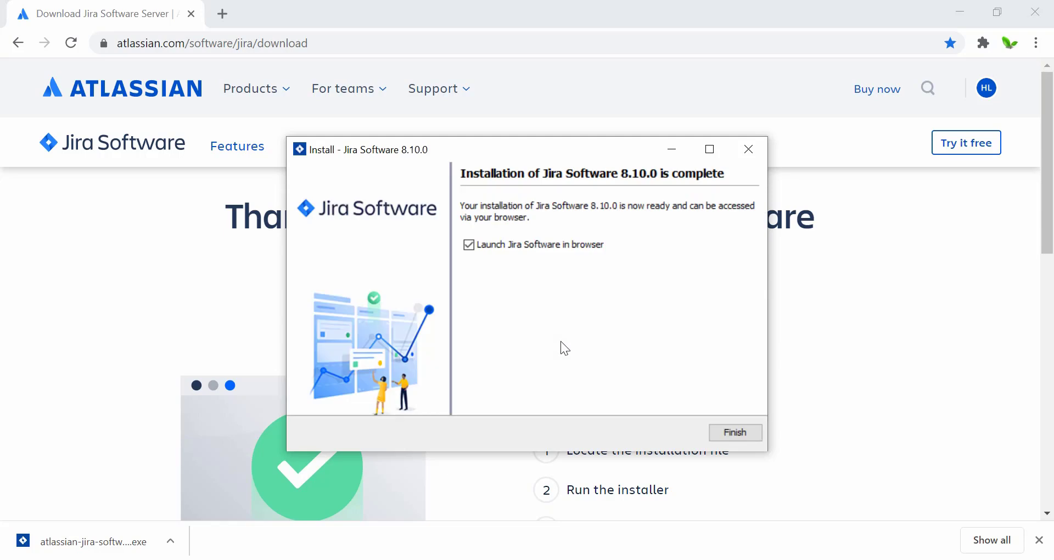
pyautogui.click(726, 431)
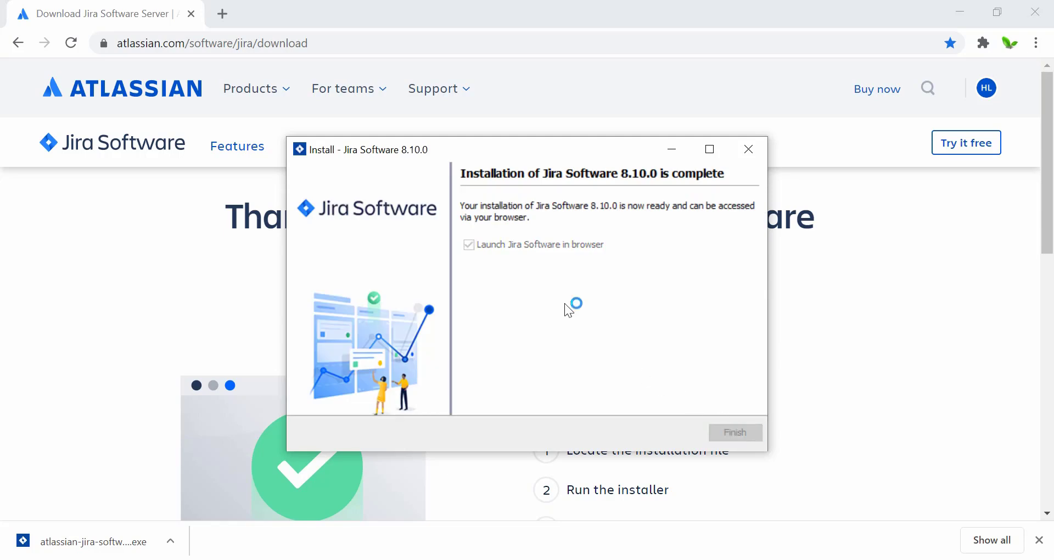
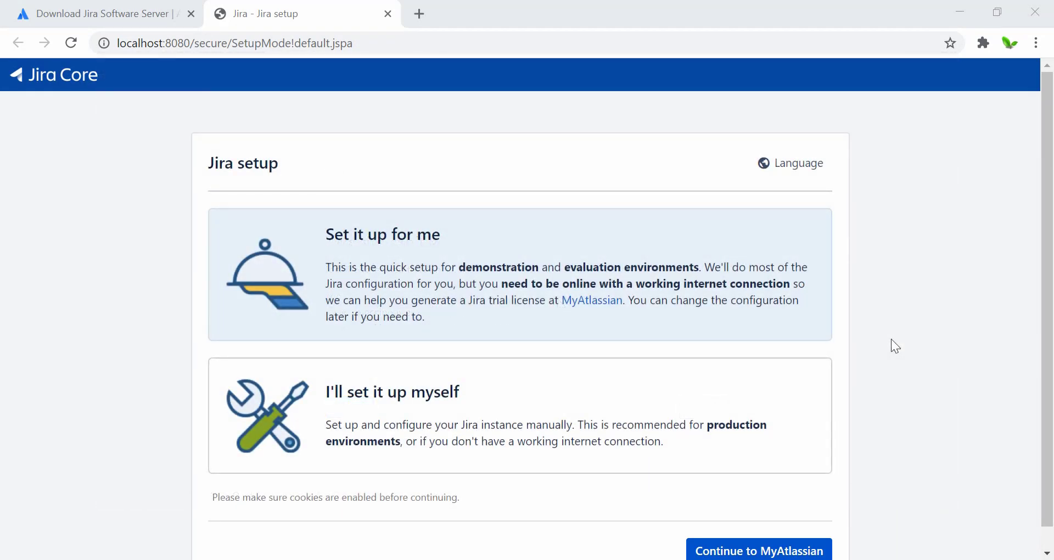
# - Switch to File Explorer, open Jira\bin inside the Atlassian folder, granting permanent access to the Jira folder, and locate start-jira.bat
pyautogui.hotkey('alt', 'Tab')
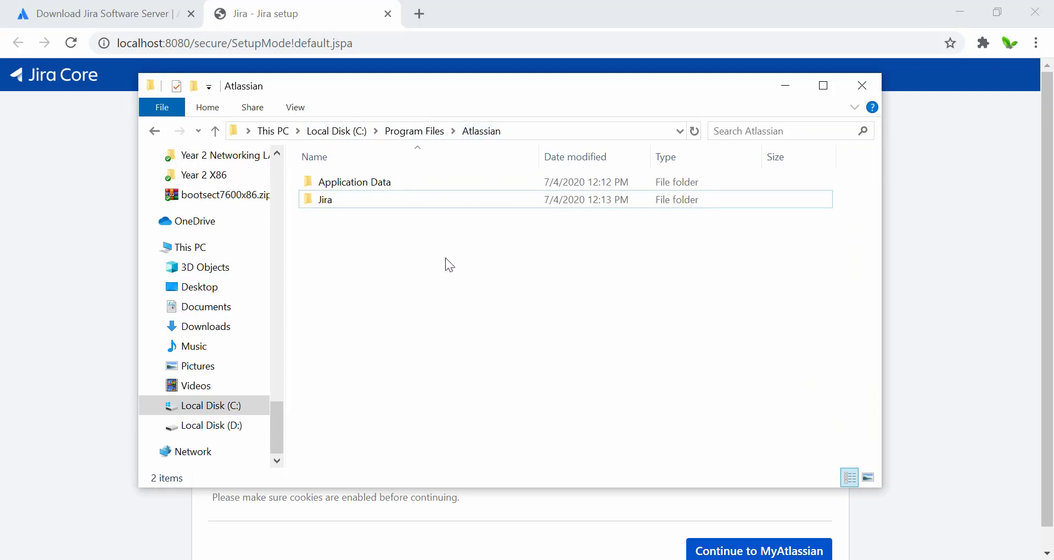
pyautogui.click(341, 201)
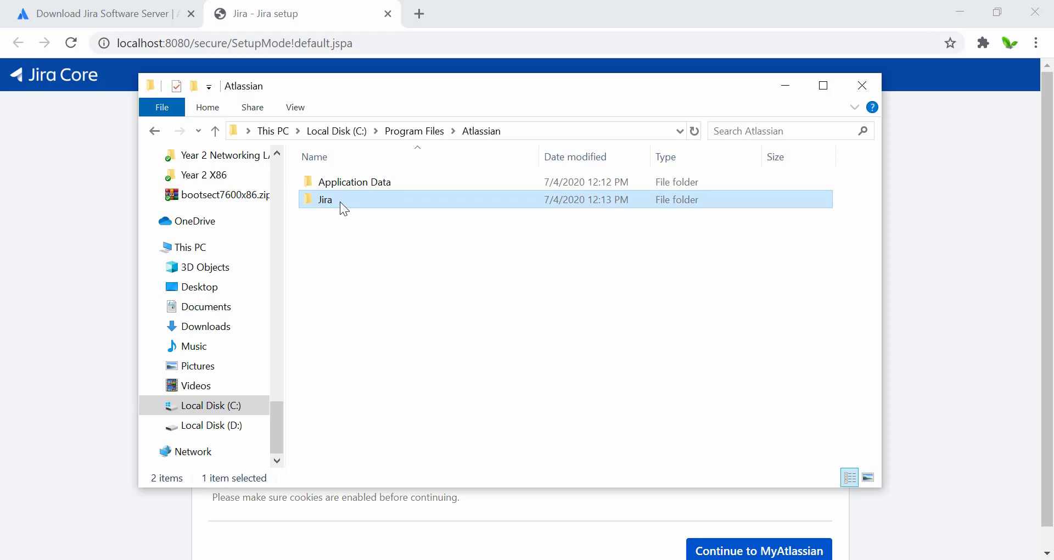
pyautogui.doubleClick(341, 201)
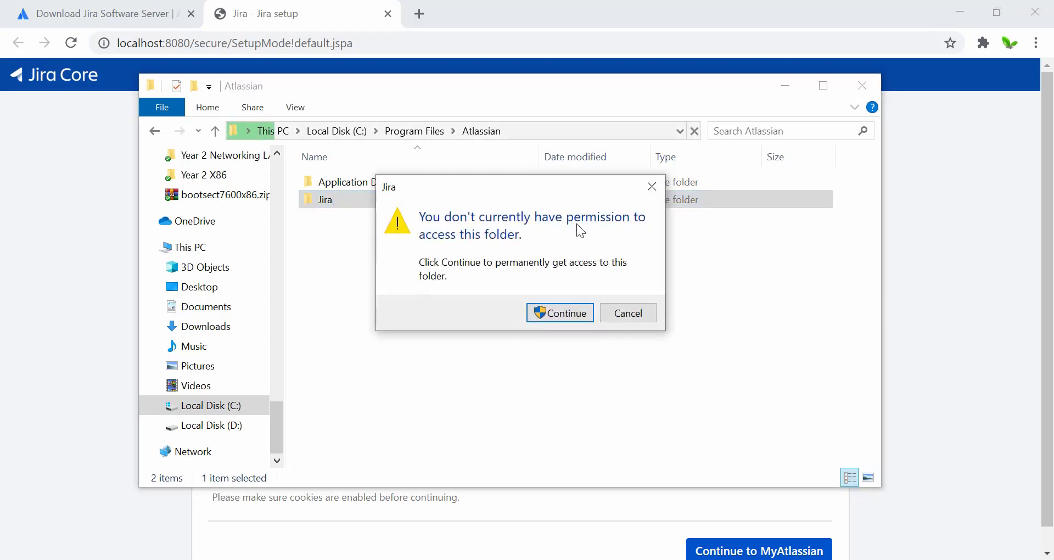
pyautogui.click(559, 313)
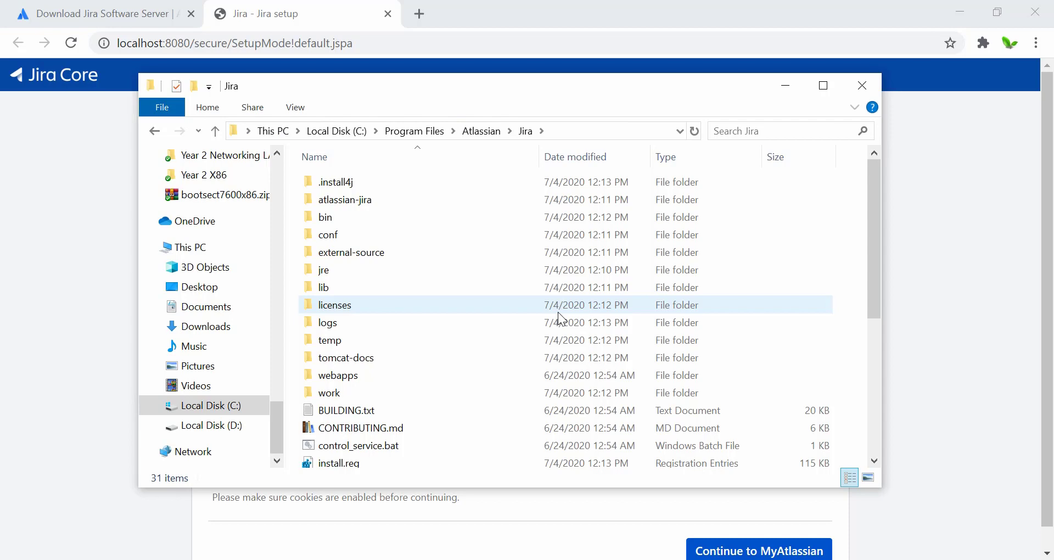
pyautogui.doubleClick(351, 218)
pyautogui.scroll(-3, 354, 224)
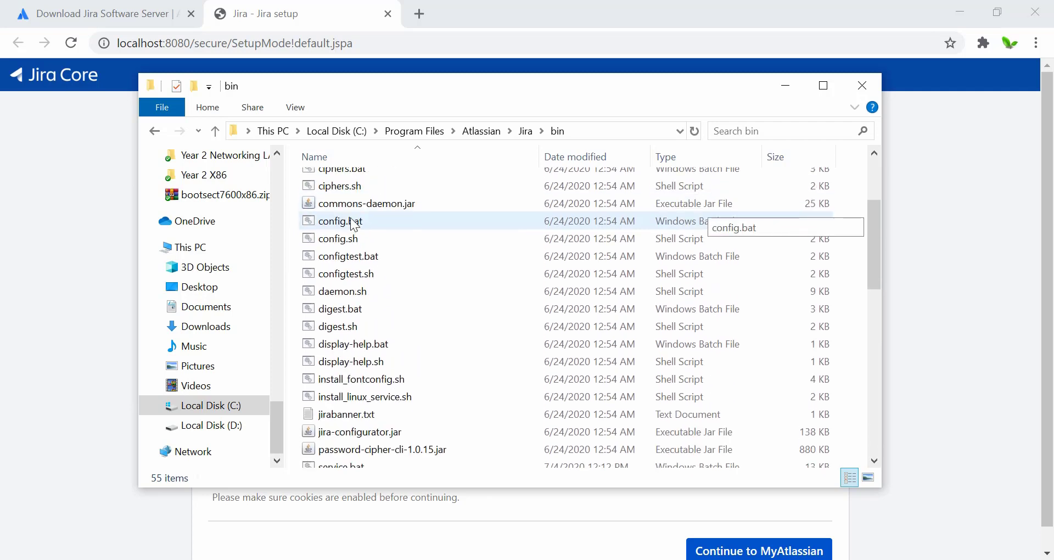
pyautogui.scroll(-1, 351, 222)
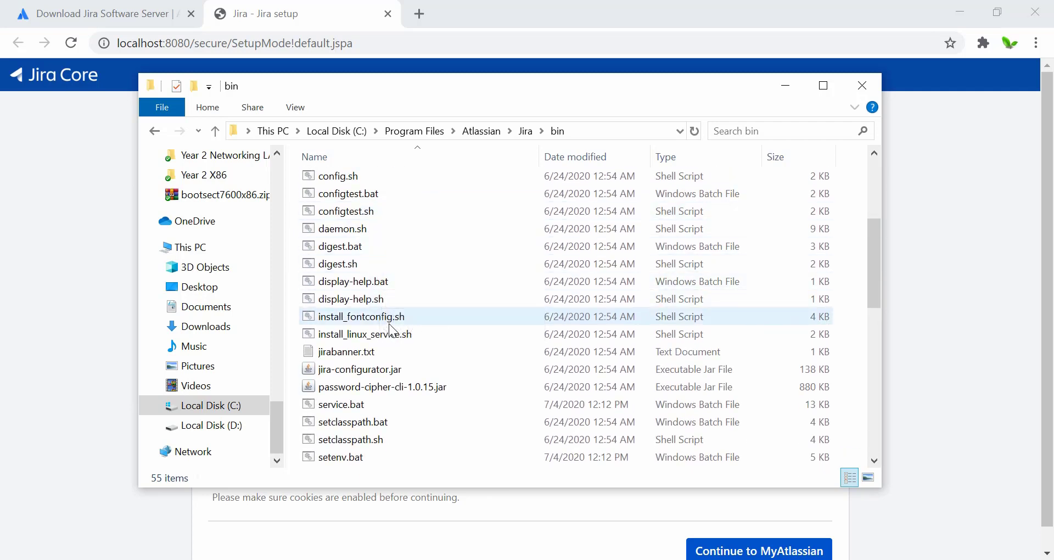
pyautogui.scroll(-2, 390, 327)
pyautogui.scroll(-1, 390, 327)
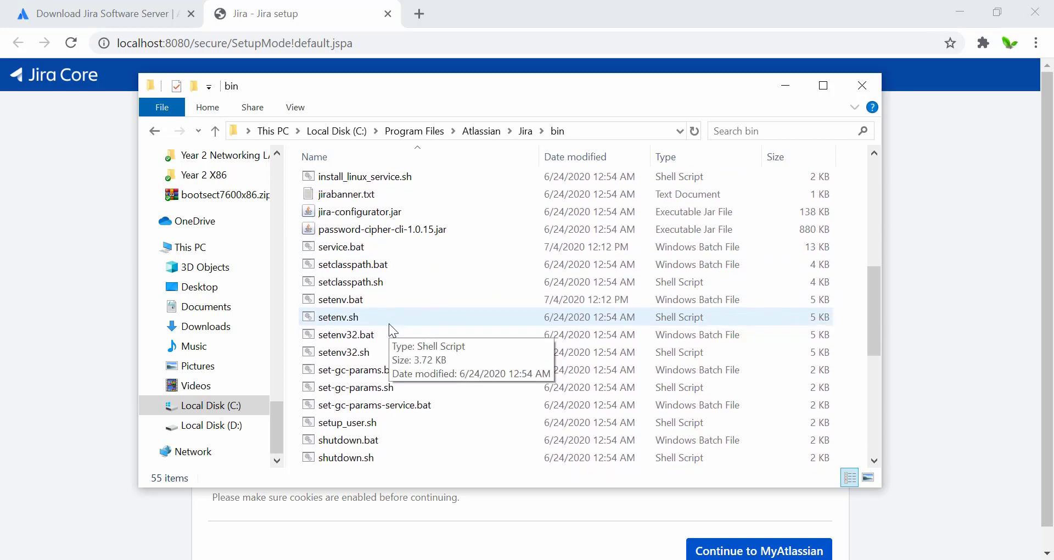
pyautogui.scroll(-3, 390, 327)
pyautogui.scroll(-1, 389, 324)
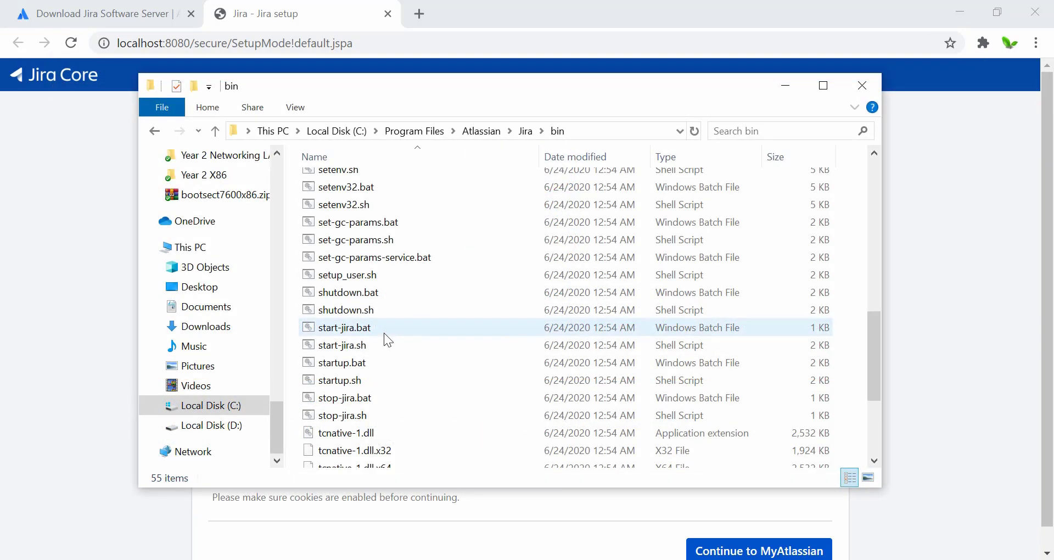
# - Open Command Prompt as administrator and place its window so the bin folder's path stays readable
pyautogui.press('super')
pyautogui.write('cmd')
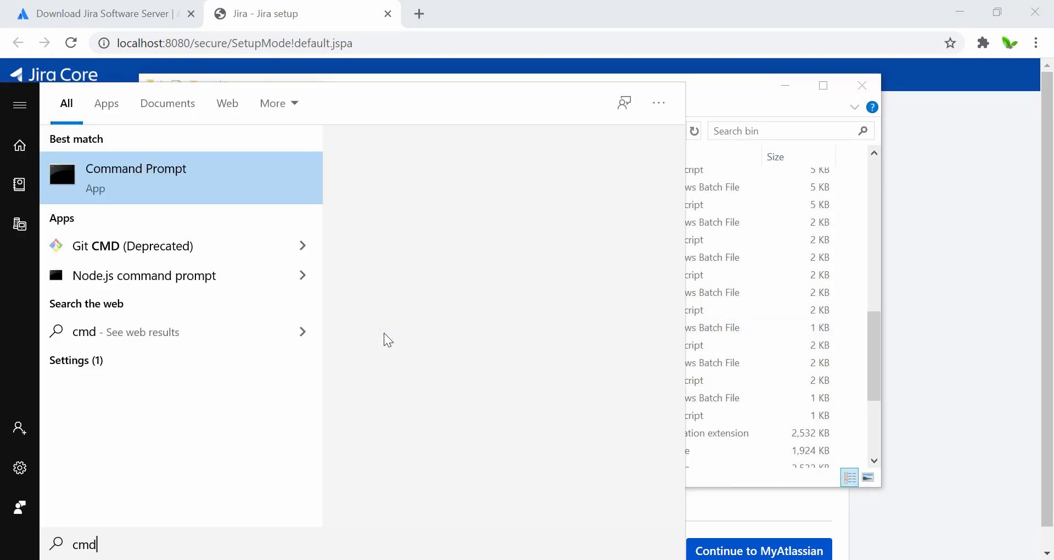
pyautogui.rightClick(181, 180)
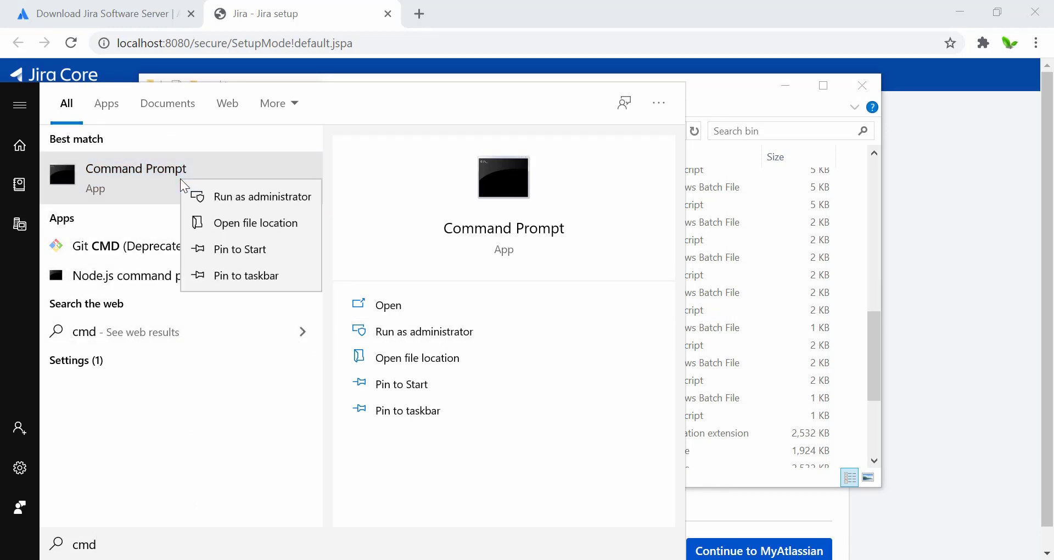
pyautogui.click(219, 199)
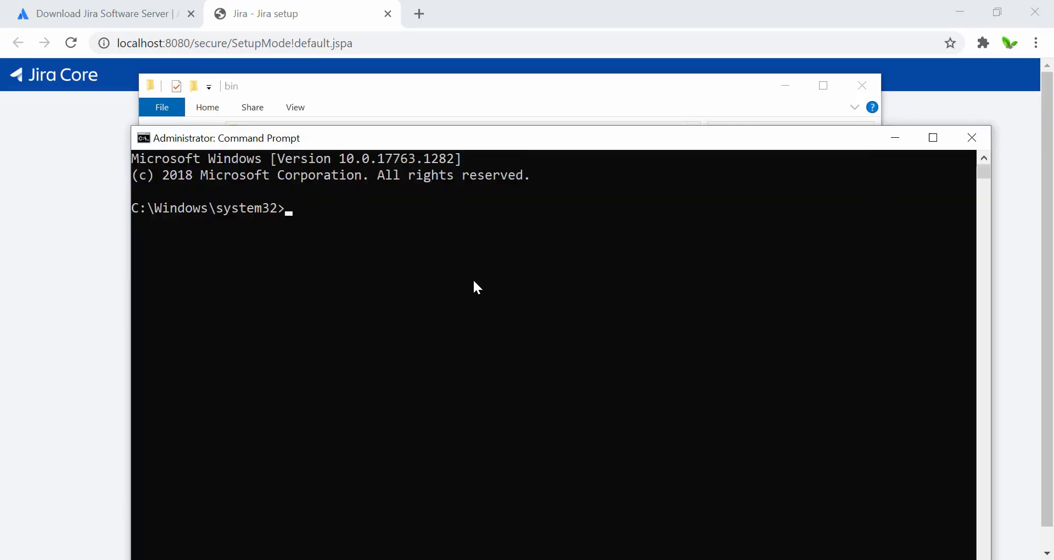
pyautogui.moveTo(446, 145); pyautogui.dragTo(400, 83)
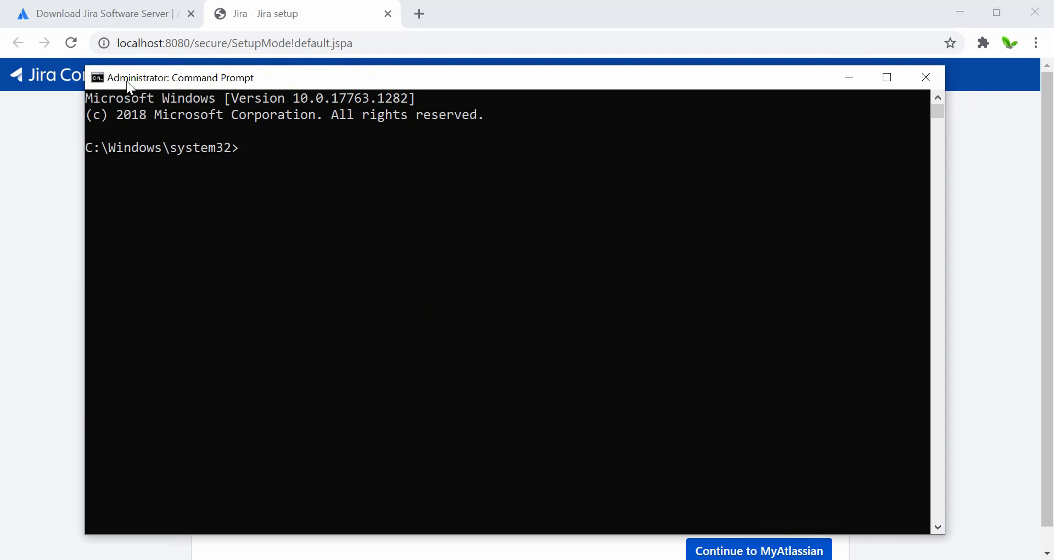
pyautogui.moveTo(249, 89); pyautogui.dragTo(301, 282)
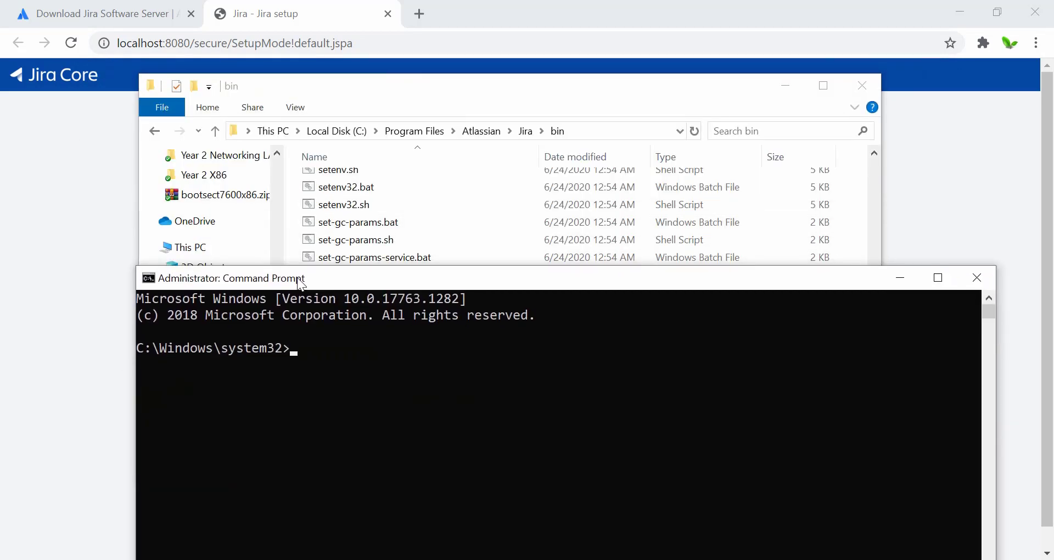
# - Copy the bin folder's path from File Explorer, change the Command Prompt directory to C:\Program Files\Atlassian\Jira\bin, and uncover the list of batch files
pyautogui.click(602, 130)
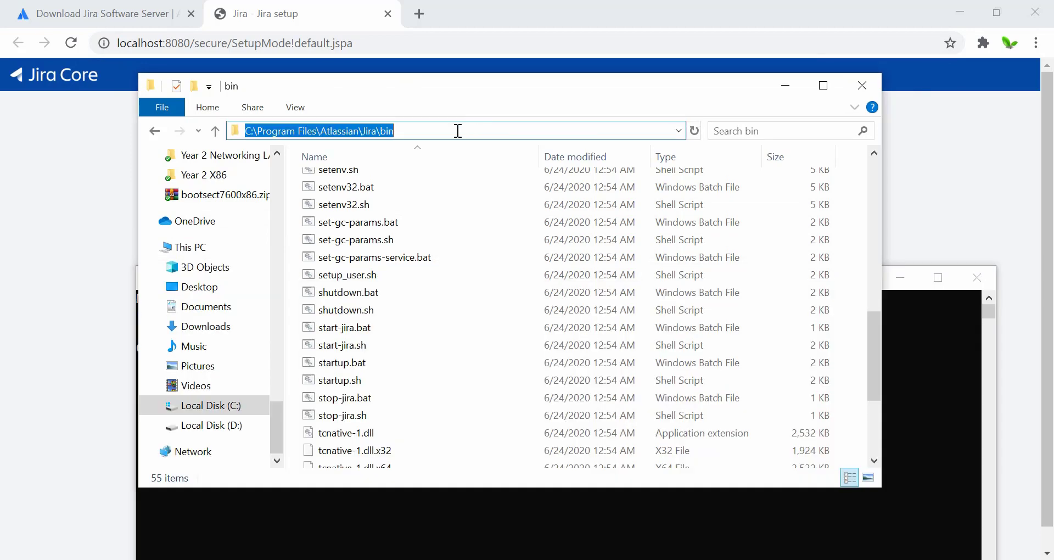
pyautogui.click(437, 519)
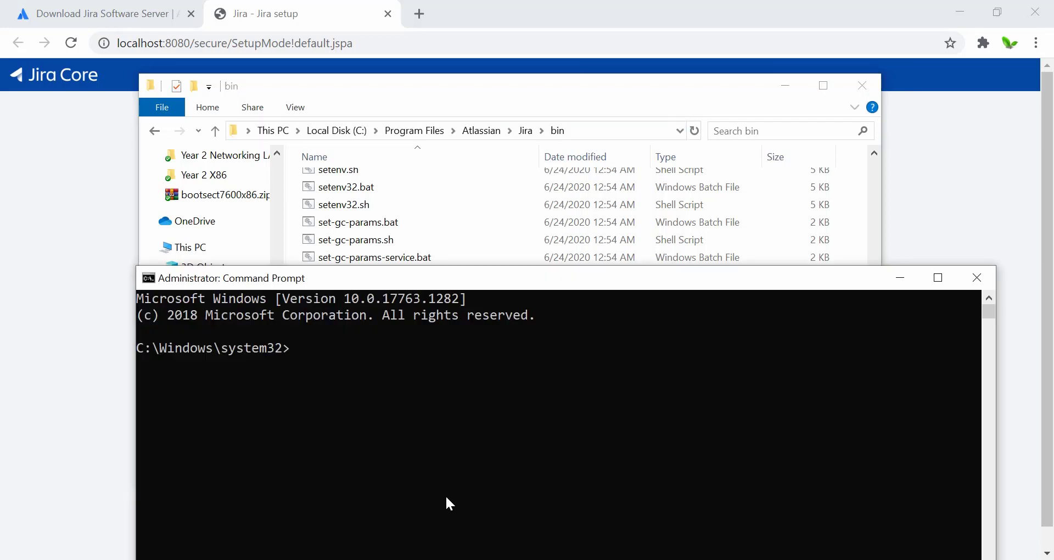
pyautogui.write('cd')
pyautogui.write('C:\\Program Files\\Atlassian\\Jira\\bin')
pyautogui.press('Return')
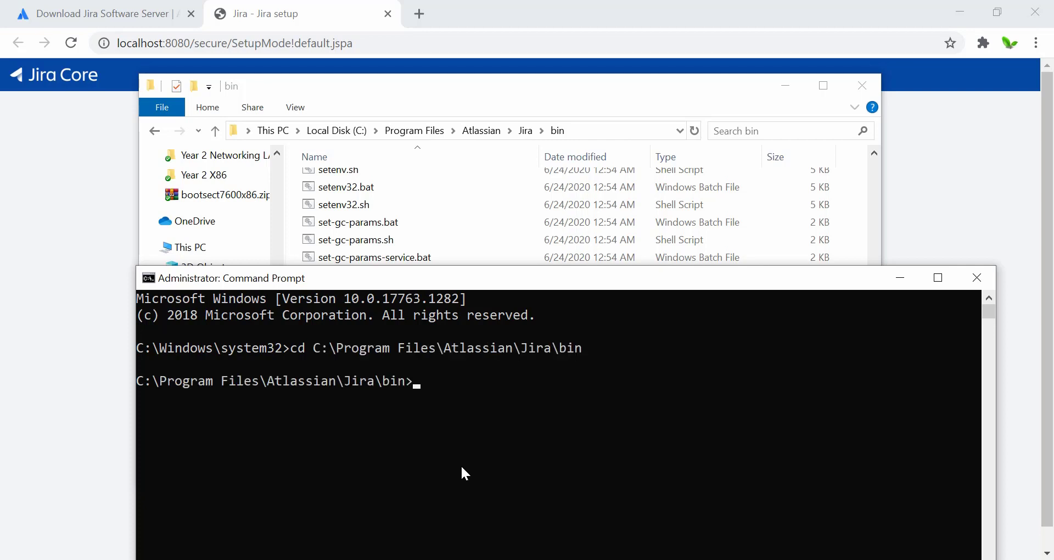
pyautogui.moveTo(512, 288); pyautogui.dragTo(466, 388)
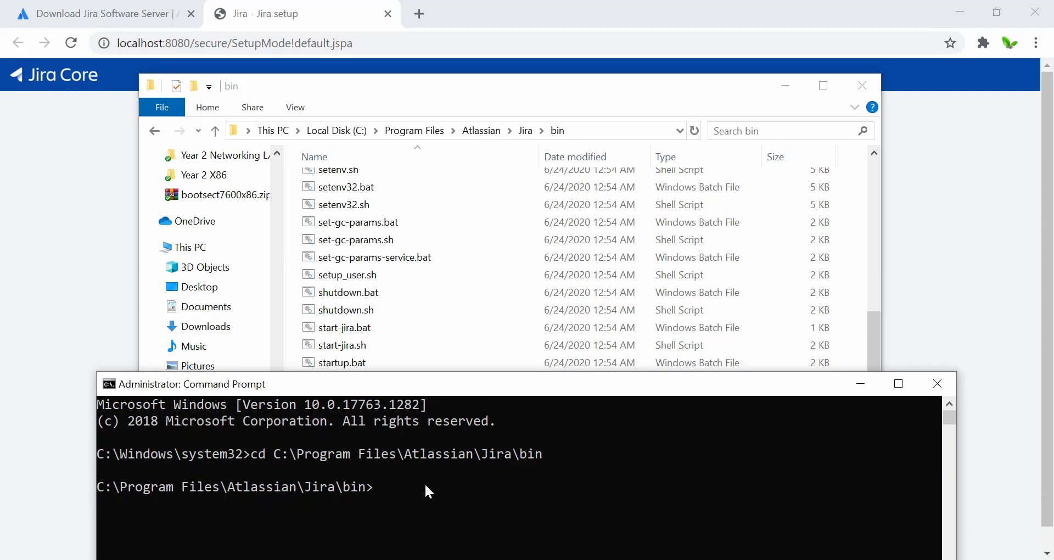
pyautogui.write('startup')
pyautogui.press('Tab')
pyautogui.press('BackSpace')
pyautogui.press('BackSpace')
pyautogui.press('BackSpace')
pyautogui.press('BackSpace')
pyautogui.press('BackSpace')
pyautogui.press('BackSpace')
pyautogui.press('BackSpace')
pyautogui.press('BackSpace')
pyautogui.press('BackSpace')
pyautogui.press('BackSpace')
pyautogui.press('BackSpace')
# - Run shutdown.bat in the Command Prompt to stop Jira, and check the browser's localhost:8080 setup page by reloading it
pyautogui.write('shutdown.bat')
pyautogui.press('Return')
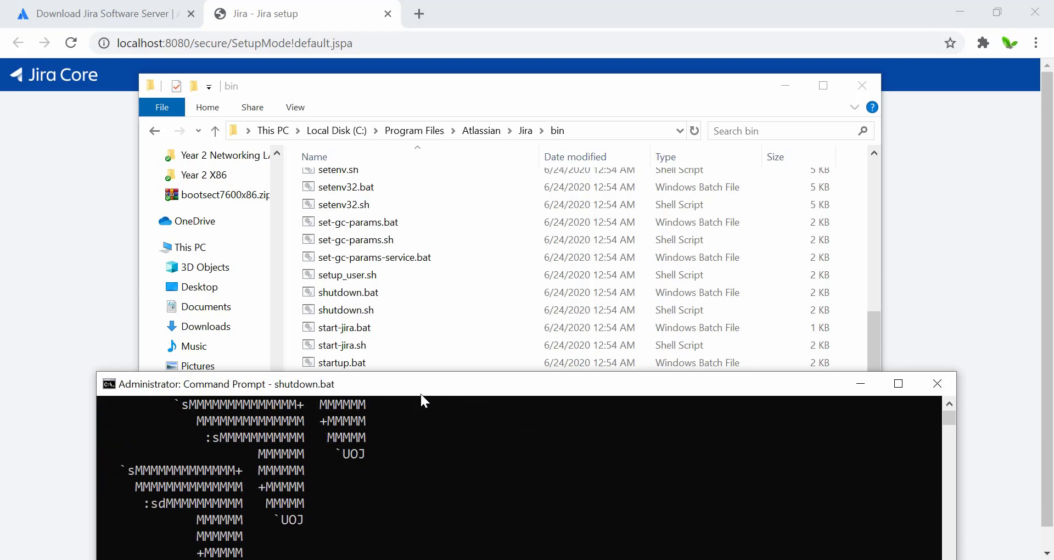
pyautogui.moveTo(421, 393); pyautogui.dragTo(392, 67)
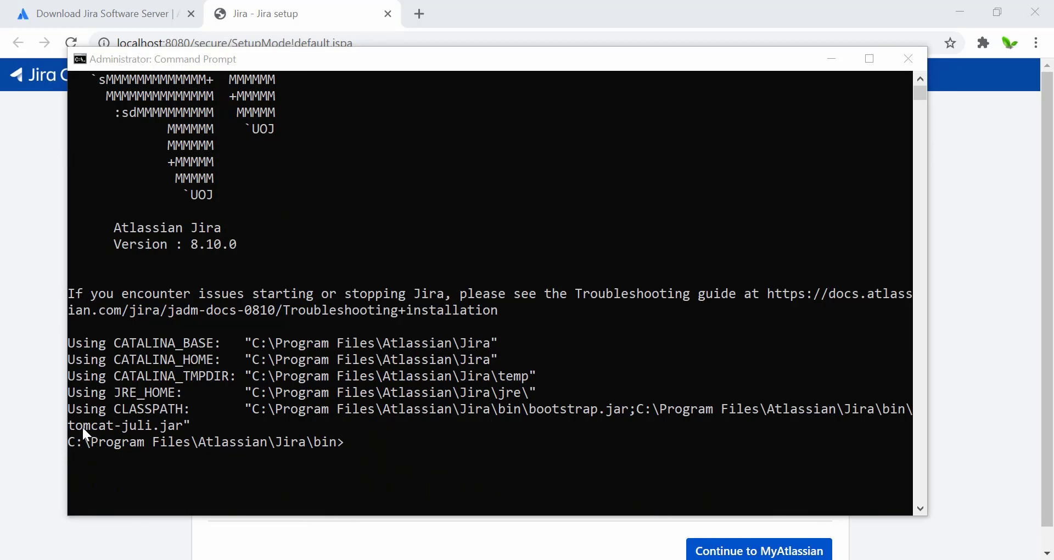
pyautogui.click(29, 168)
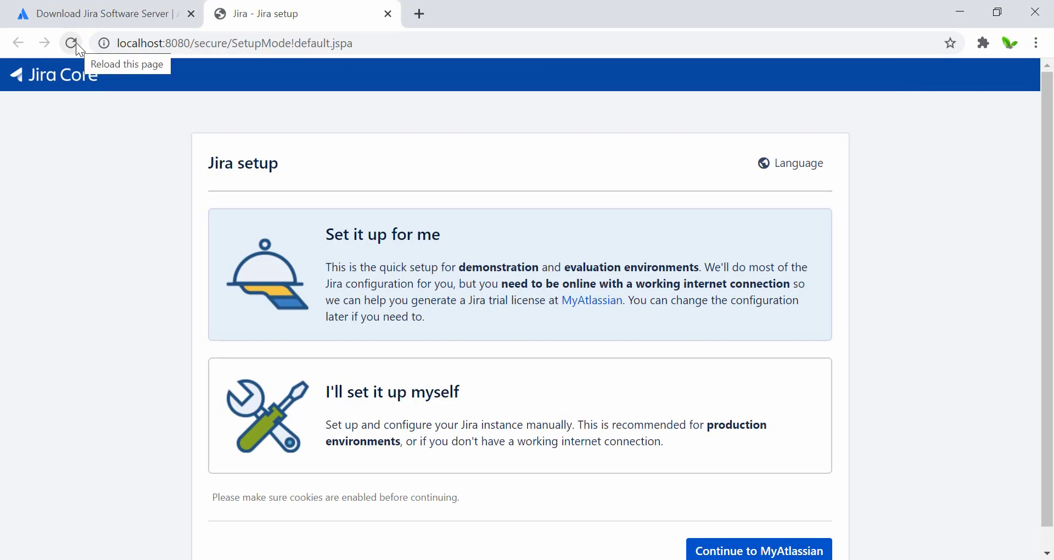
pyautogui.click(76, 42)
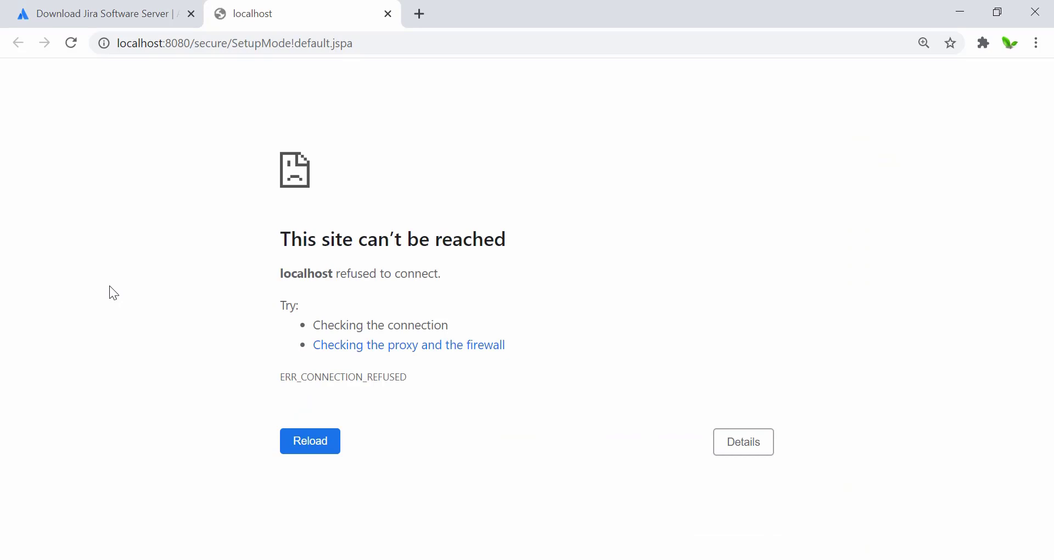
# - Switch back to Command Prompt, run startup.bat to start Jira, and review the Tomcat startup log
pyautogui.click(786, 557)
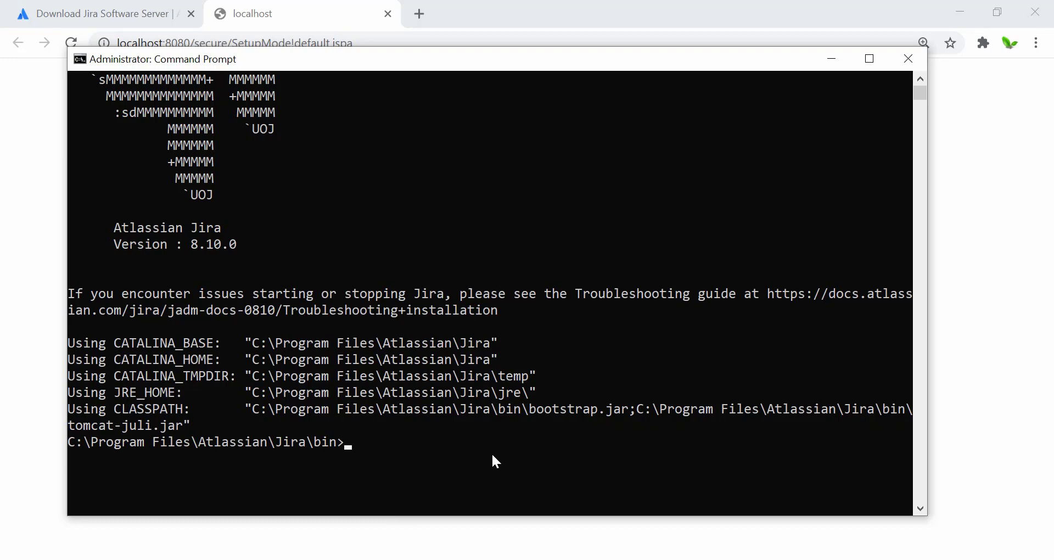
pyautogui.write('startup.bat')
pyautogui.press('Return')
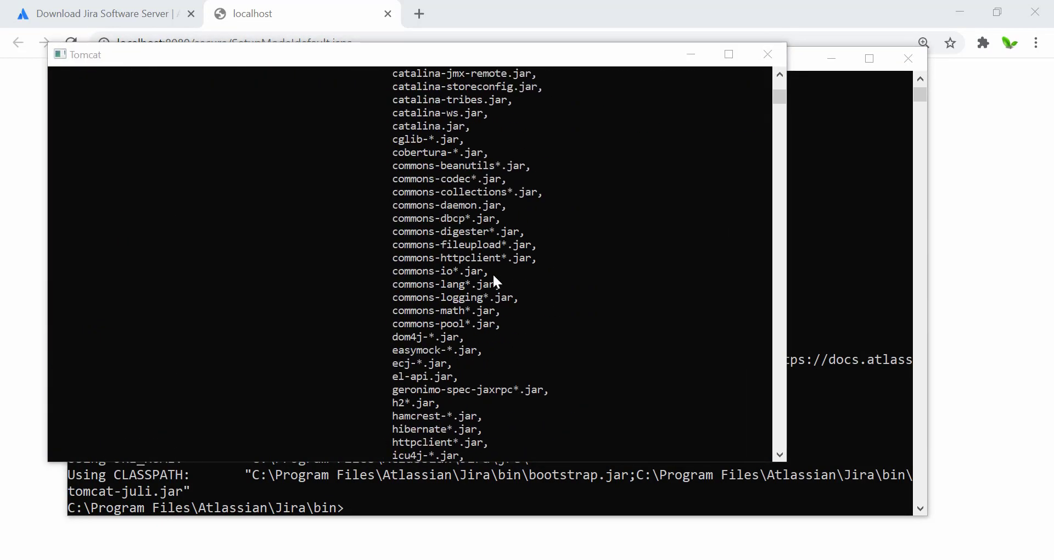
pyautogui.scroll(12, 493, 272)
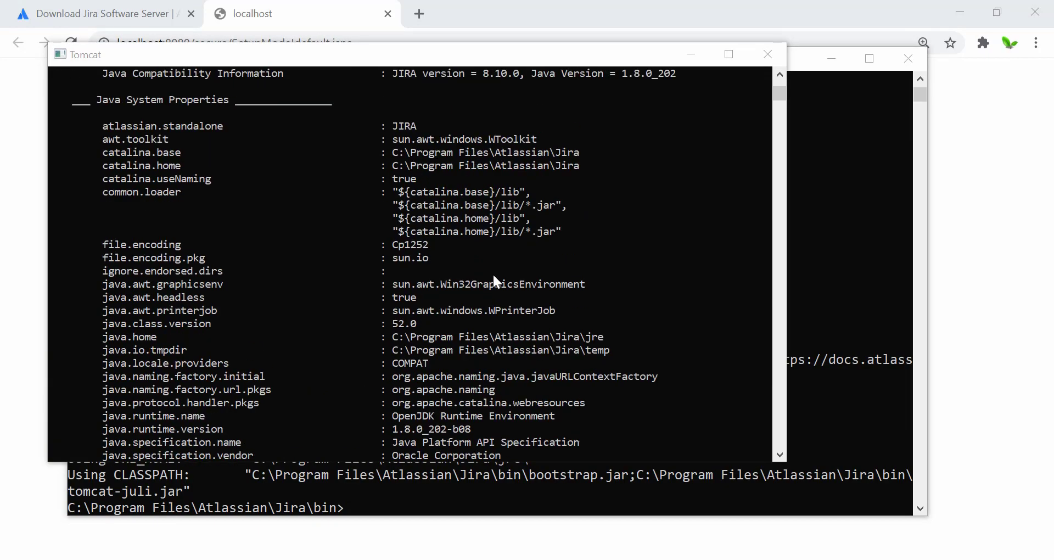
pyautogui.scroll(-10, 492, 272)
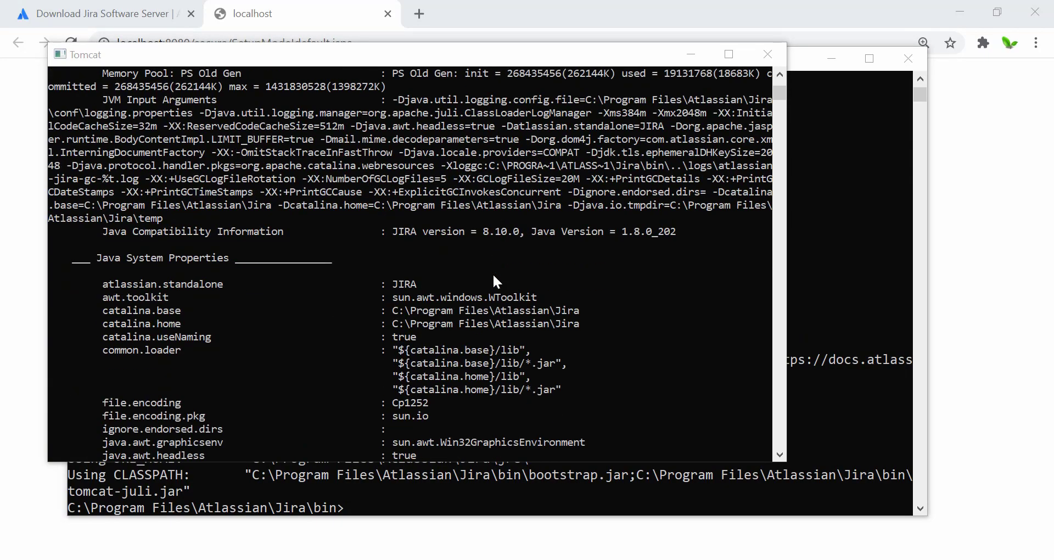
pyautogui.scroll(-20, 493, 273)
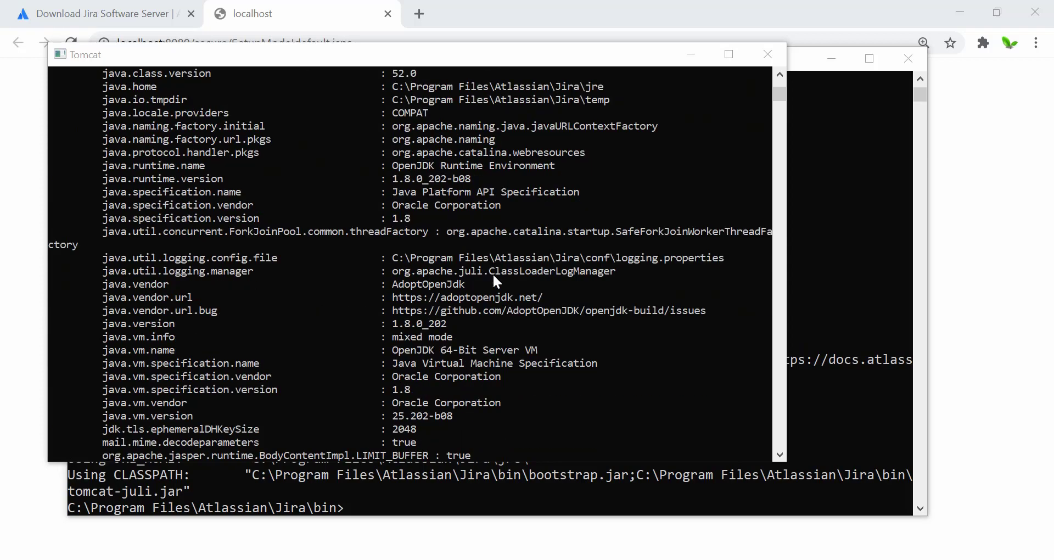
pyautogui.scroll(-20, 492, 273)
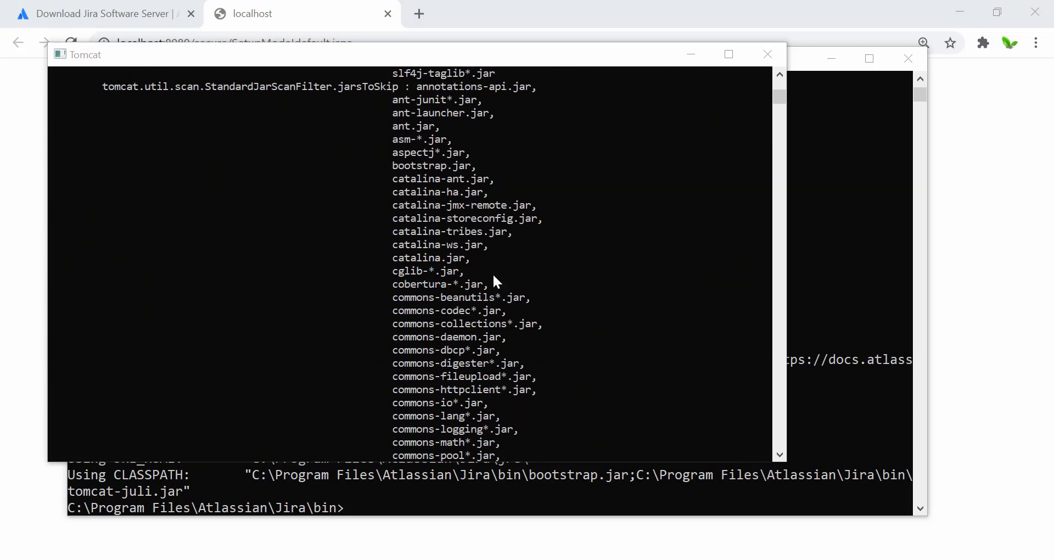
pyautogui.scroll(-5, 493, 272)
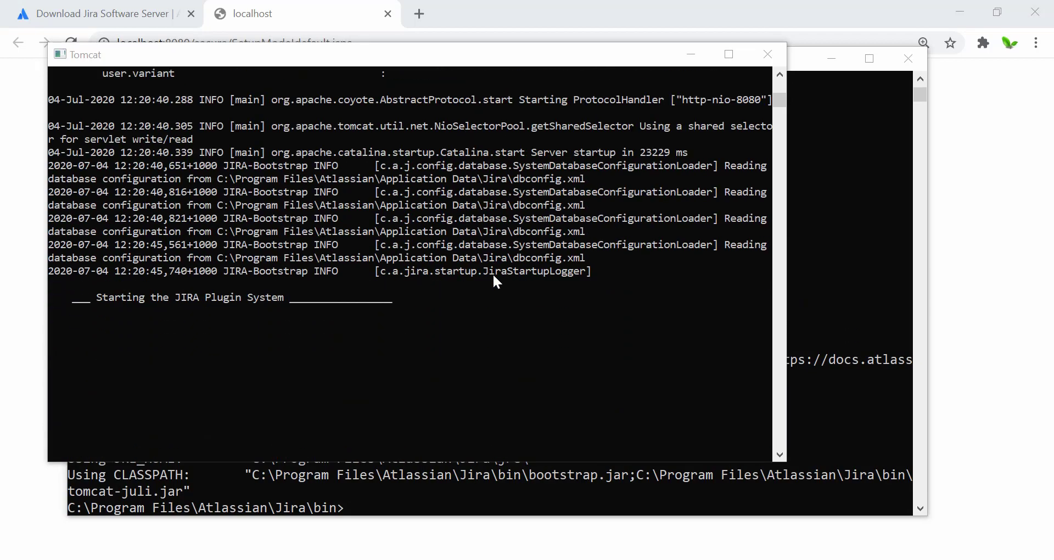
# - Switch to the browser, reload the localhost:8080 setup page, and continue to MyAtlassian with the Set it up for me option
pyautogui.click(292, 6)
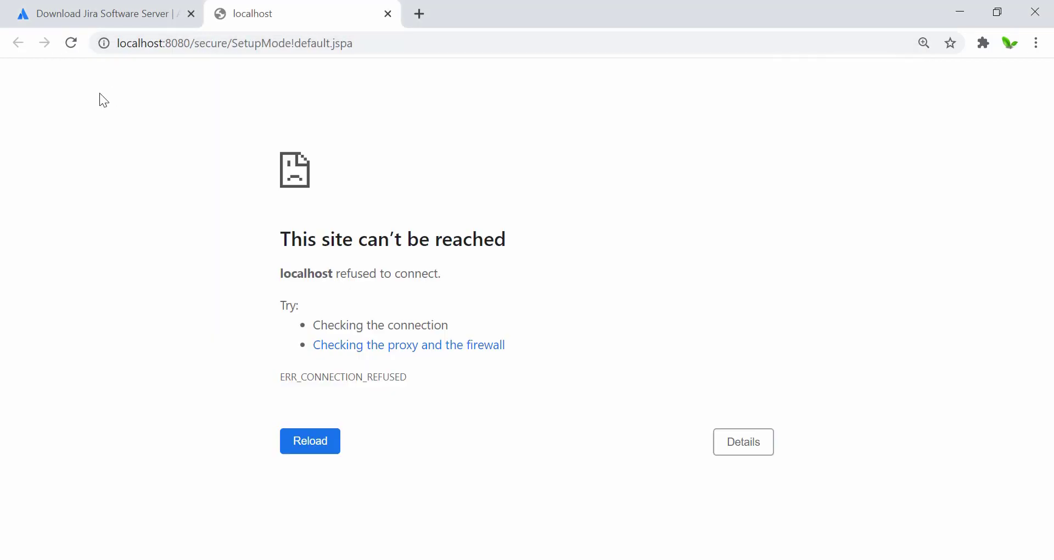
pyautogui.click(71, 43)
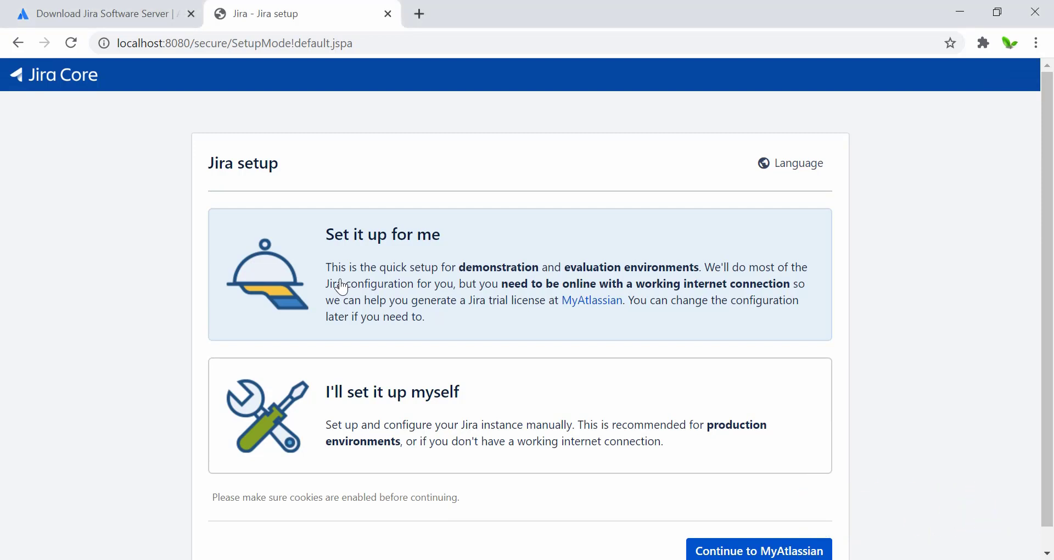
pyautogui.scroll(-1, 341, 285)
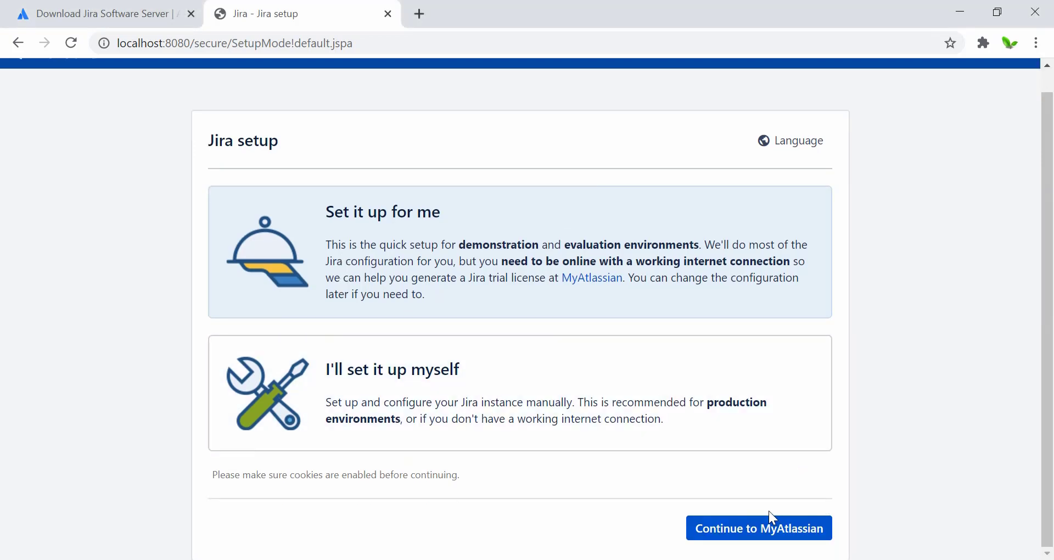
pyautogui.click(717, 529)
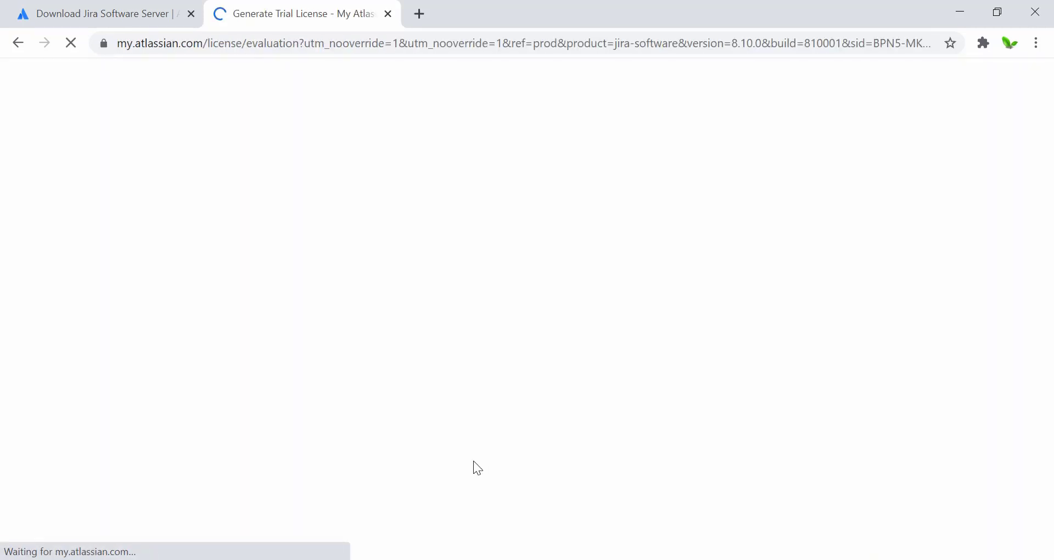
# - Generate a Jira Software (Server) trial license for the up and running instance and confirm installing its key on localhost
pyautogui.scroll(-2, 340, 193)
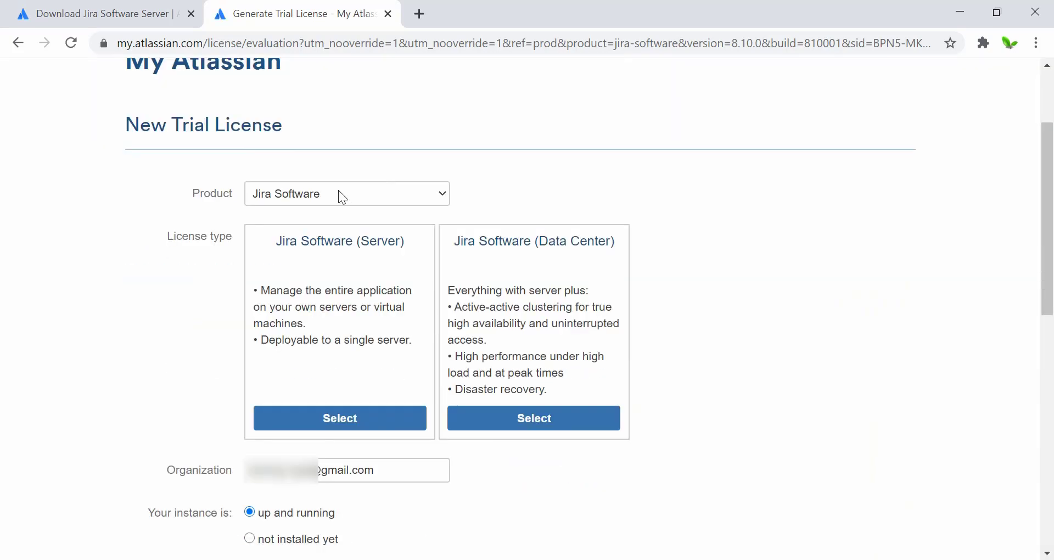
pyautogui.click(312, 192)
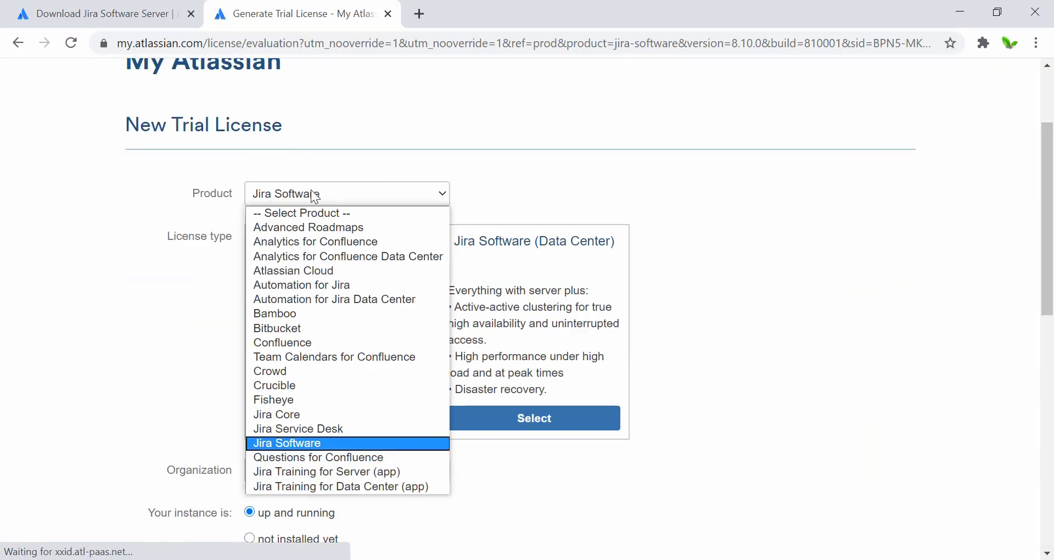
pyautogui.click(312, 194)
pyautogui.scroll(-2, 174, 334)
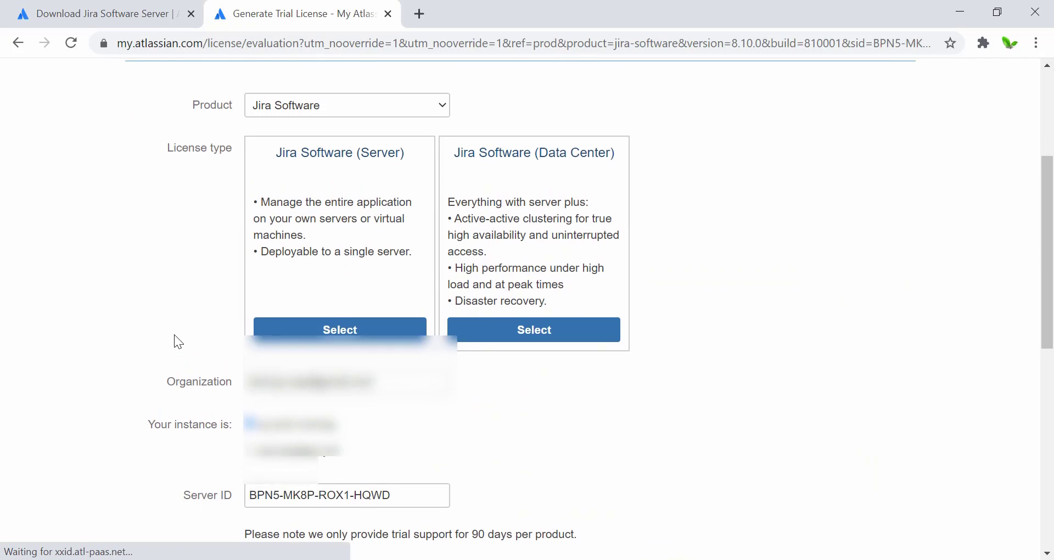
pyautogui.click(302, 336)
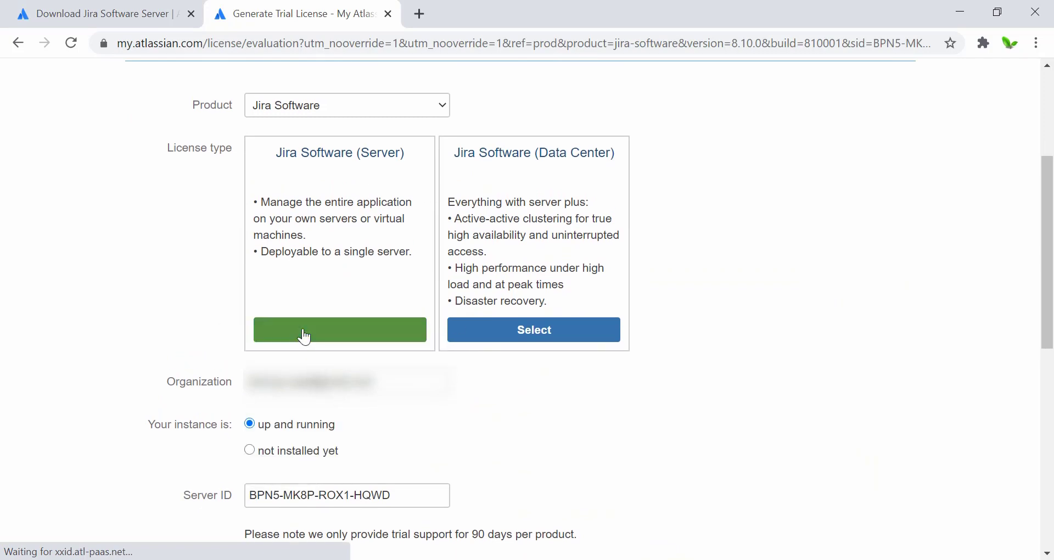
pyautogui.scroll(-3, 222, 341)
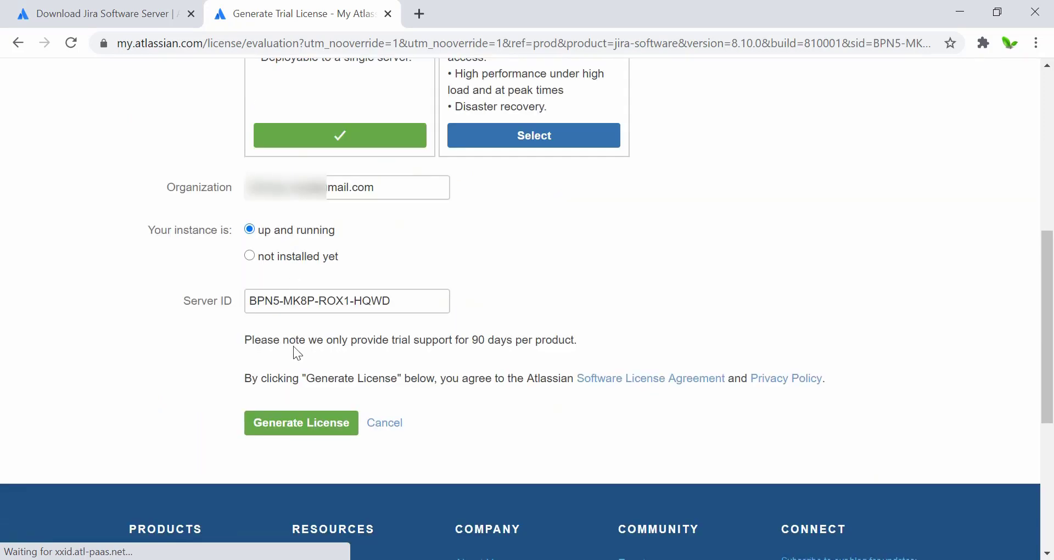
pyautogui.click(296, 424)
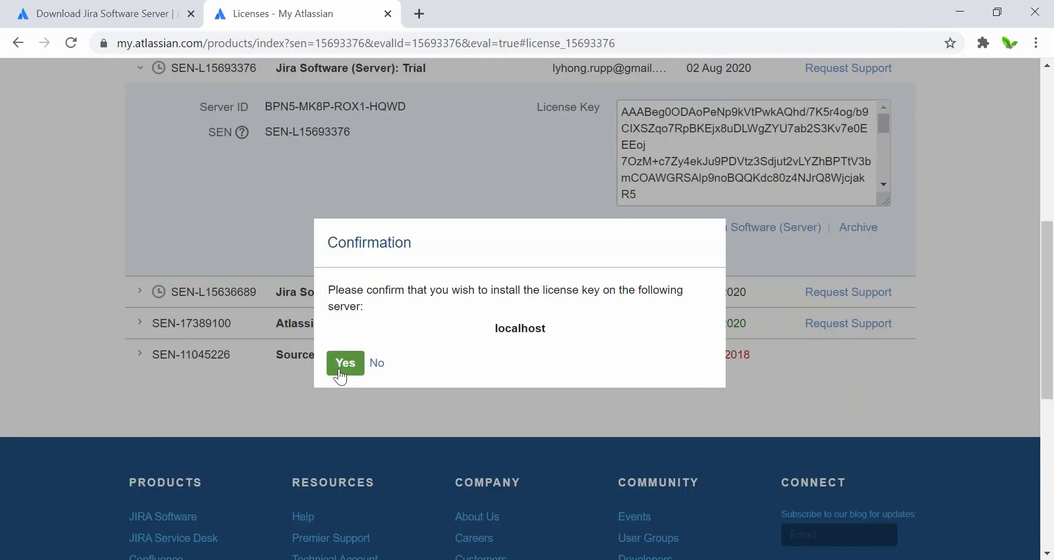
pyautogui.click(339, 371)
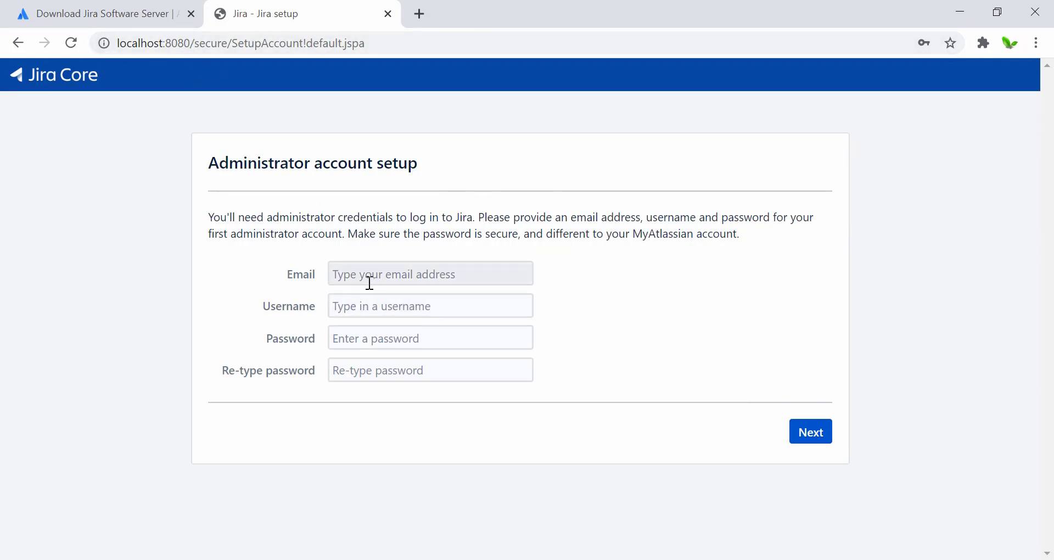
# - Submit the administrator account setup with the email, username and password filled in, and proceed to the Jira welcome page
pyautogui.click(445, 327)
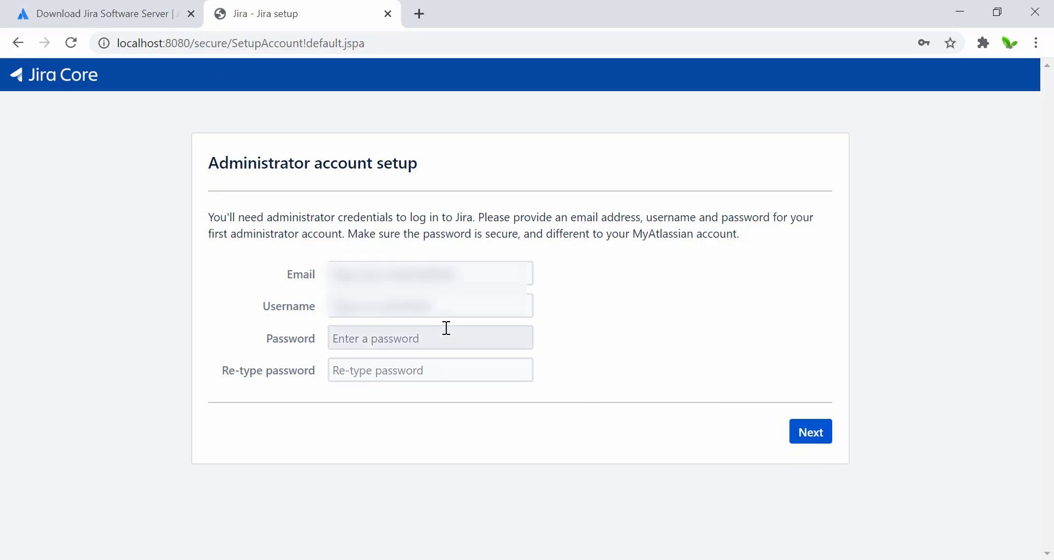
pyautogui.click(805, 433)
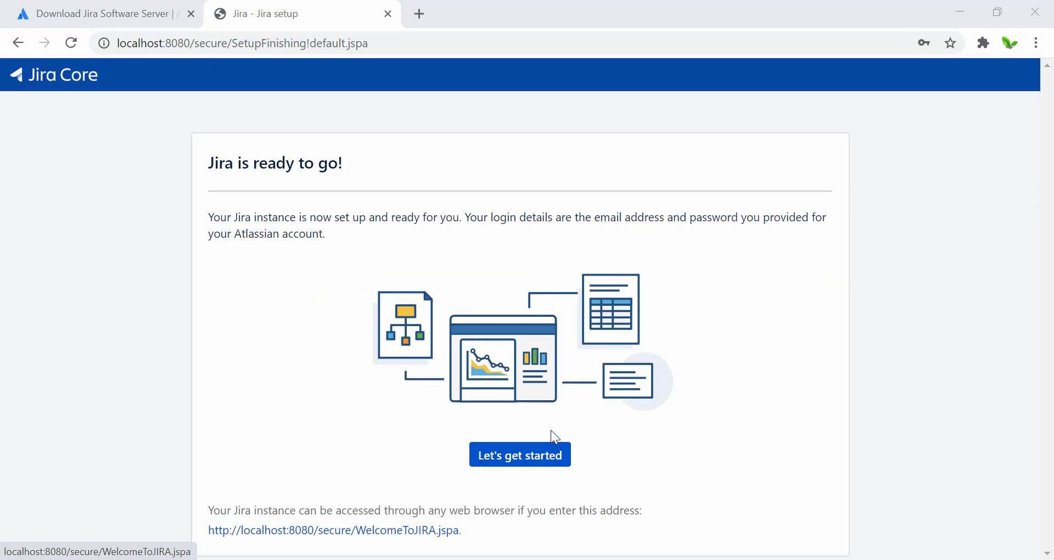
pyautogui.click(505, 464)
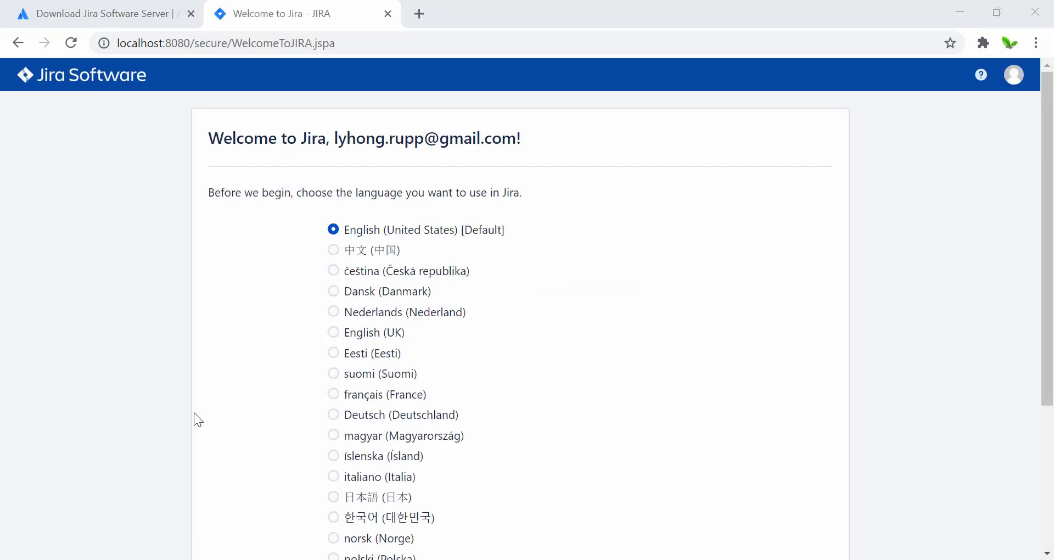
# - Keep English (United States) [Default] as the Jira language and continue to the getting-started options
pyautogui.scroll(-1, 194, 413)
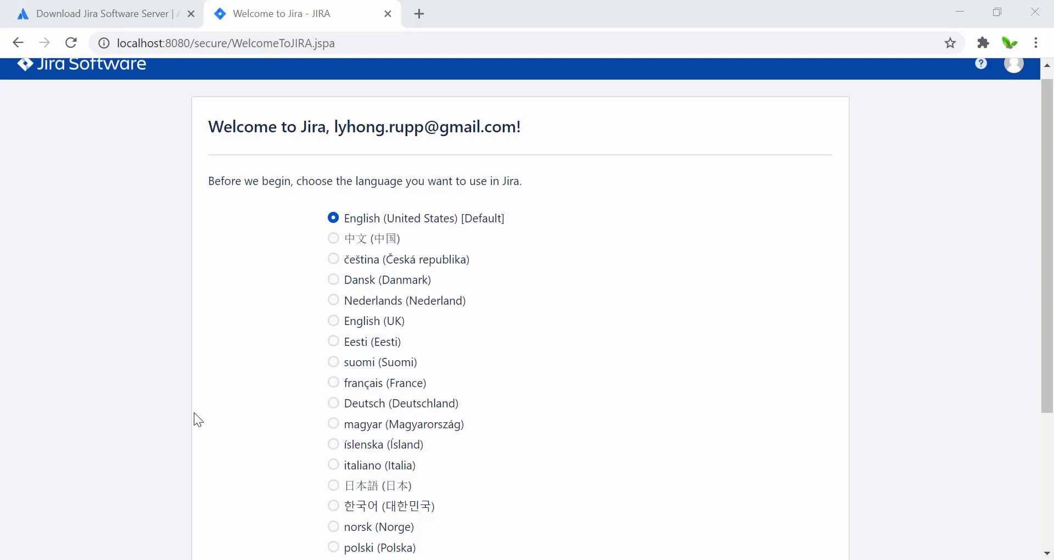
pyautogui.scroll(-3, 194, 413)
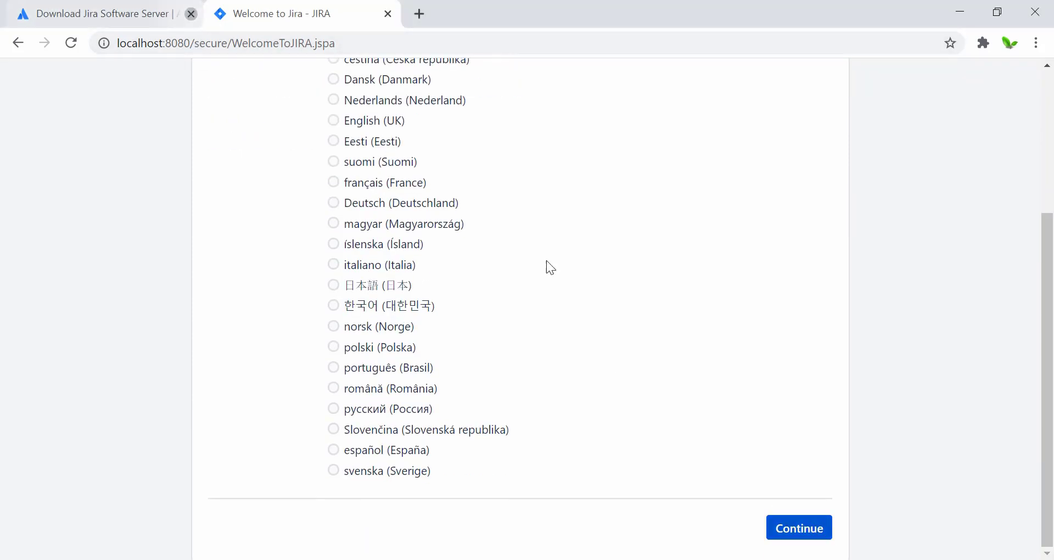
pyautogui.click(796, 527)
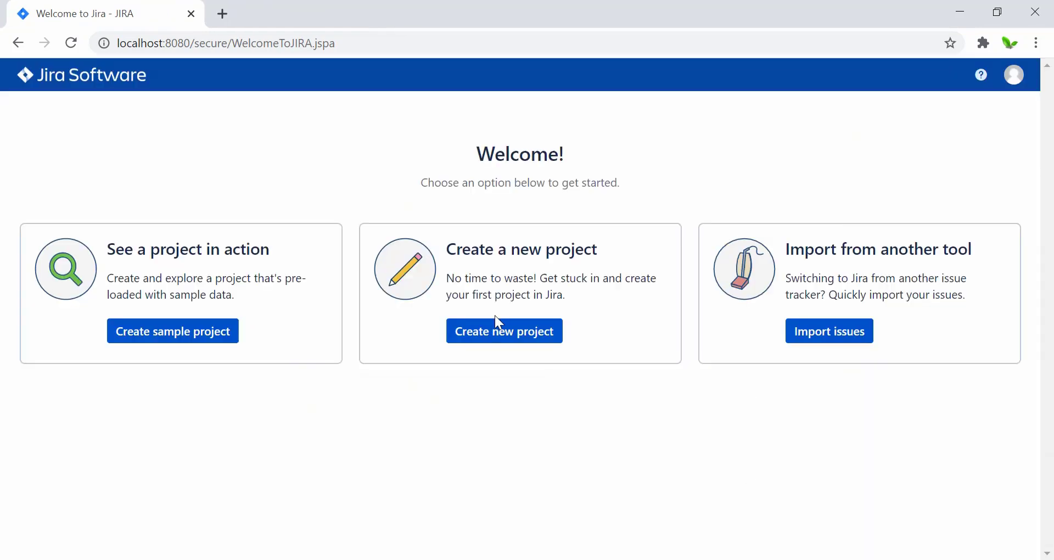
# - Create a new Scrum software development project named Jira On Local with the key JOL
pyautogui.click(497, 328)
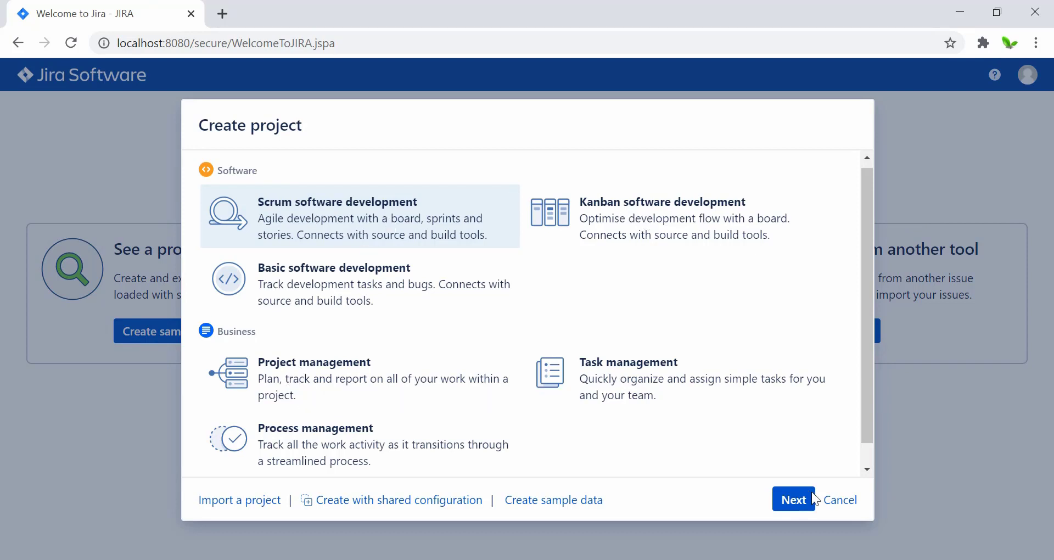
pyautogui.click(794, 500)
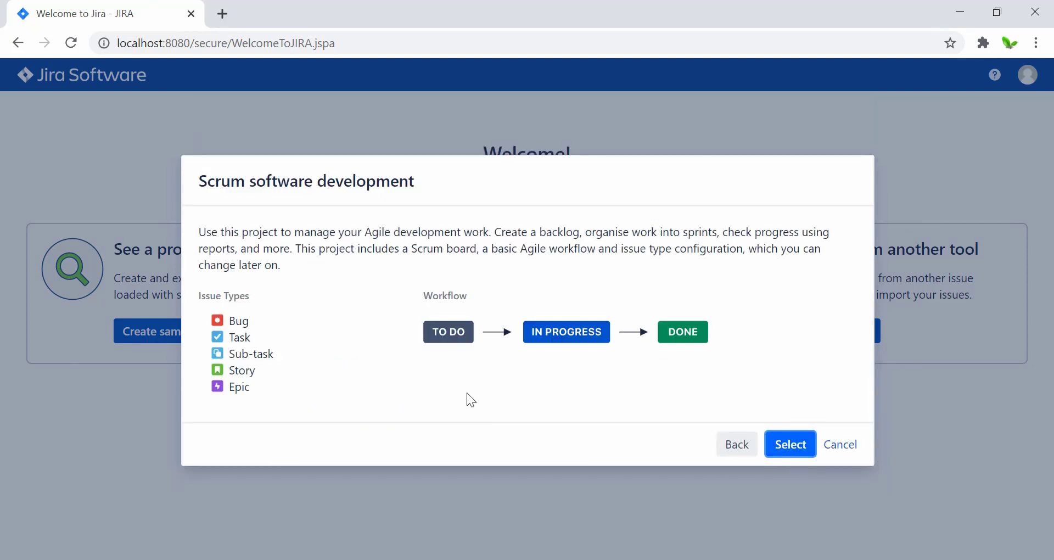
pyautogui.click(789, 457)
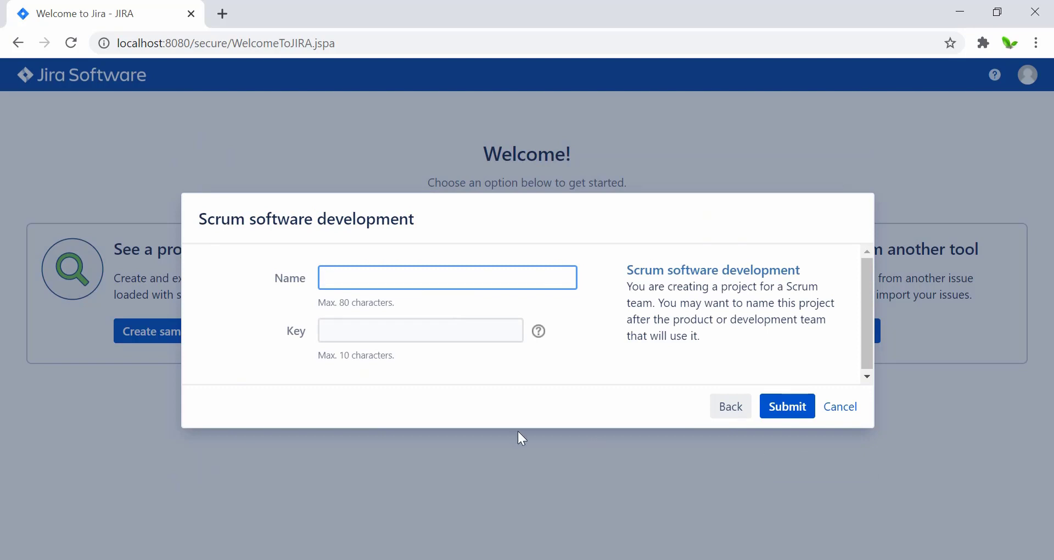
pyautogui.write('Jira On Local')
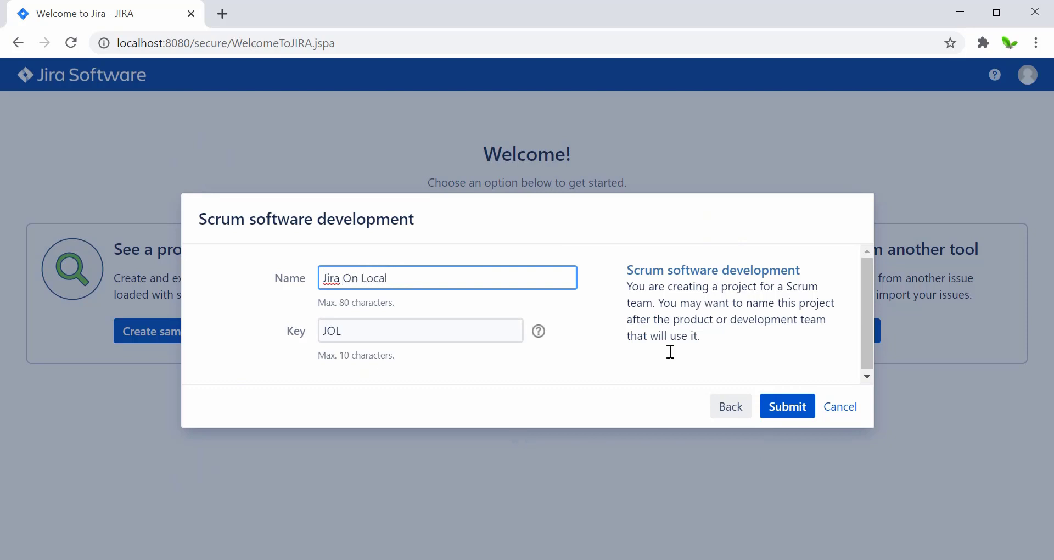
pyautogui.click(786, 413)
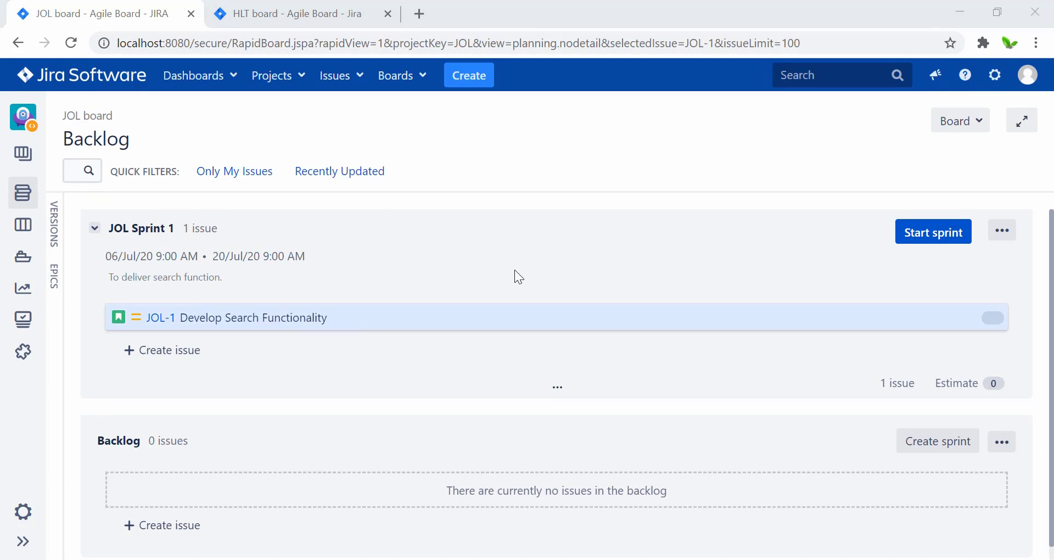
# - Glance at the cloud HLT board, start JOL Sprint 1 on the local board with its prefilled details, and return to the backlog
pyautogui.click(283, 10)
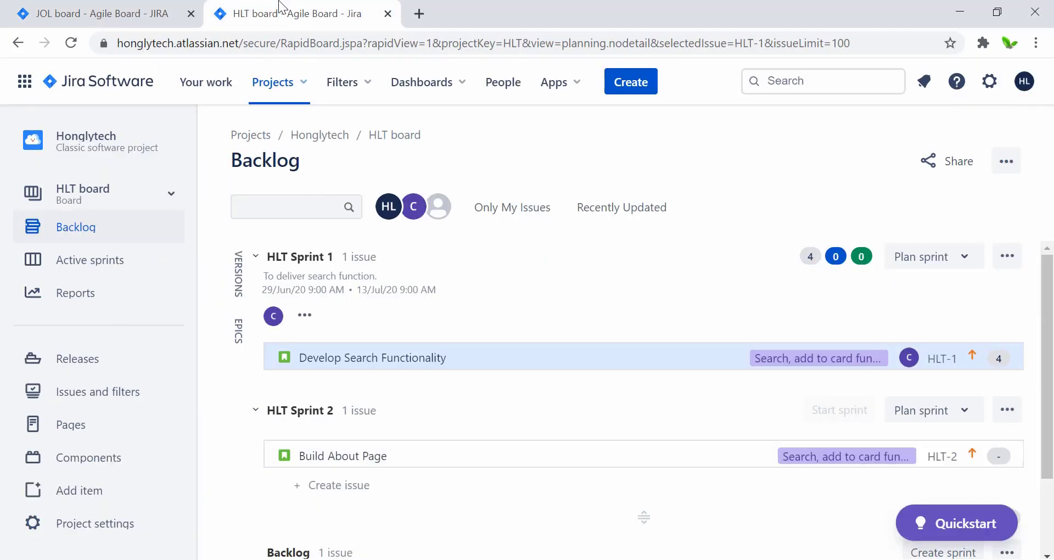
pyautogui.click(132, 15)
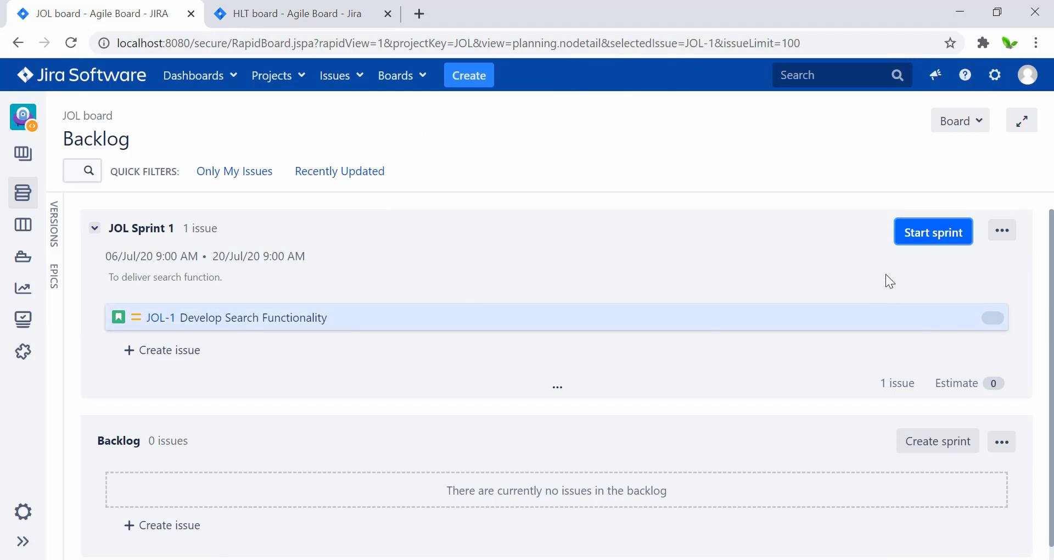
pyautogui.click(914, 233)
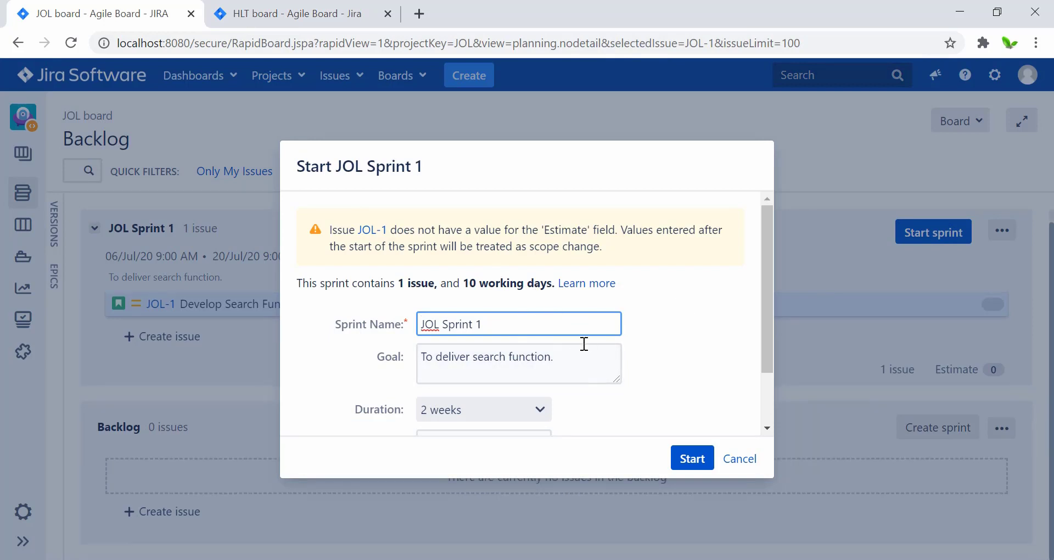
pyautogui.scroll(-2, 598, 366)
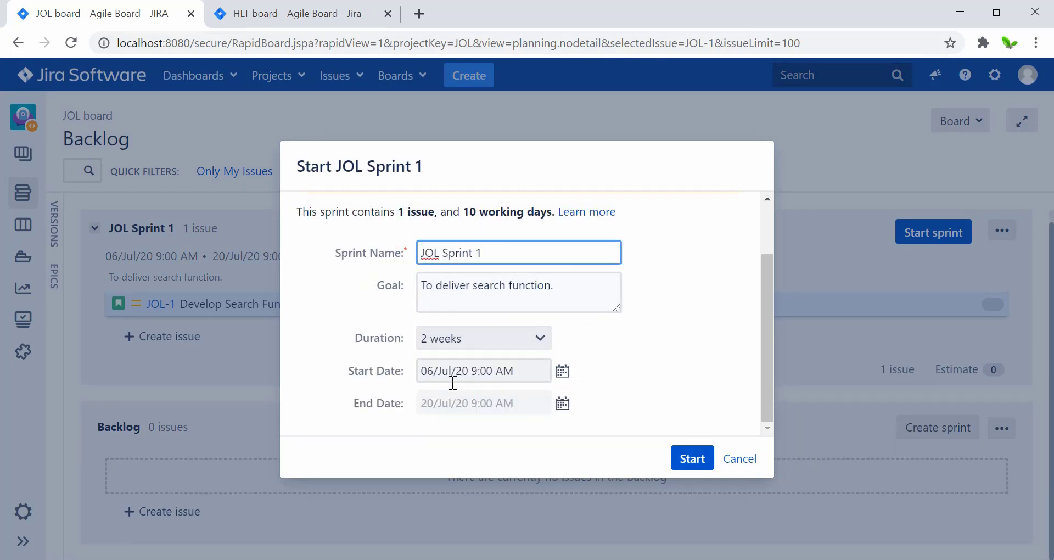
pyautogui.click(692, 459)
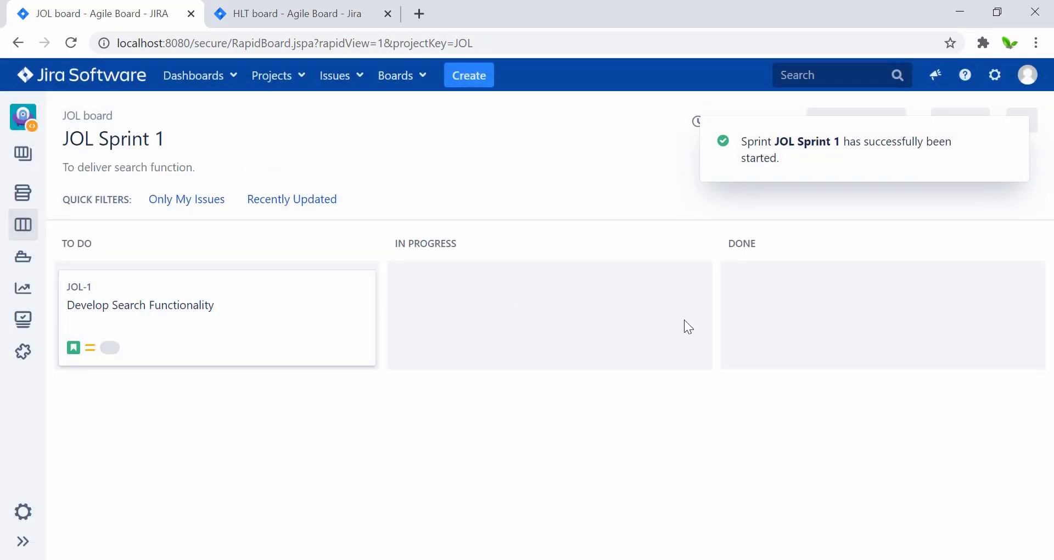
pyautogui.click(22, 204)
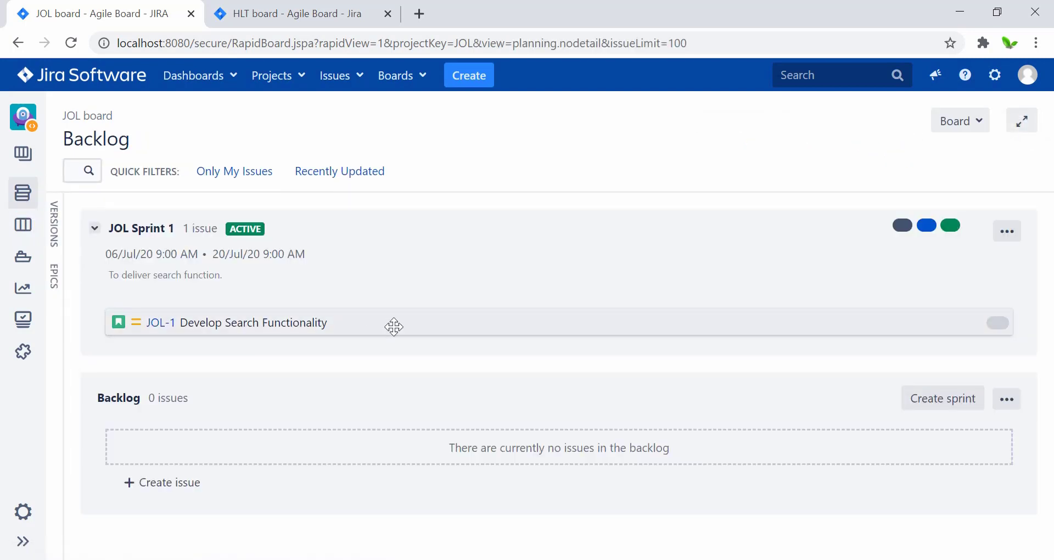
# - Compare the backlog layout and project navigation of the local JOL board with those of the cloud HLT board
pyautogui.click(282, 10)
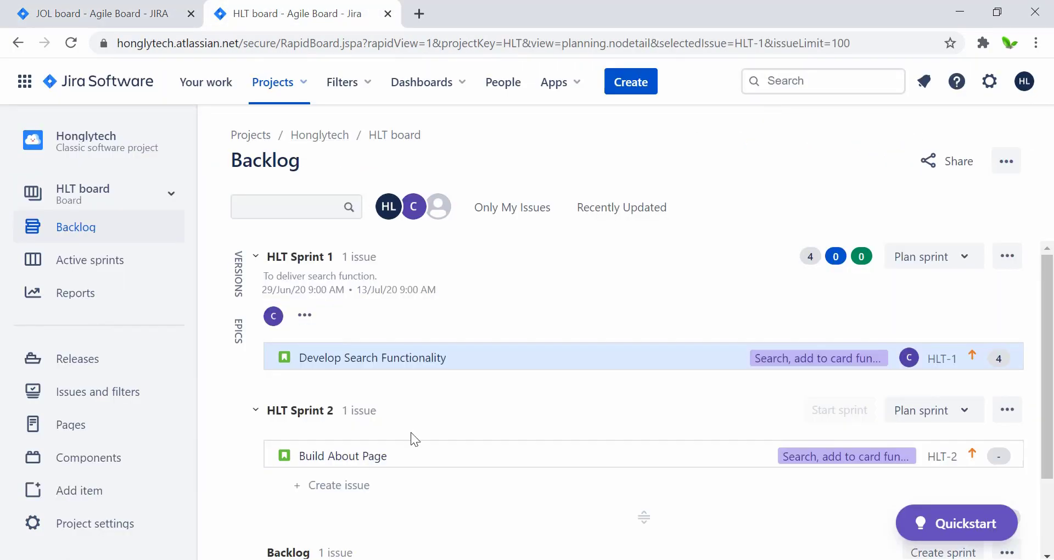
pyautogui.click(73, 11)
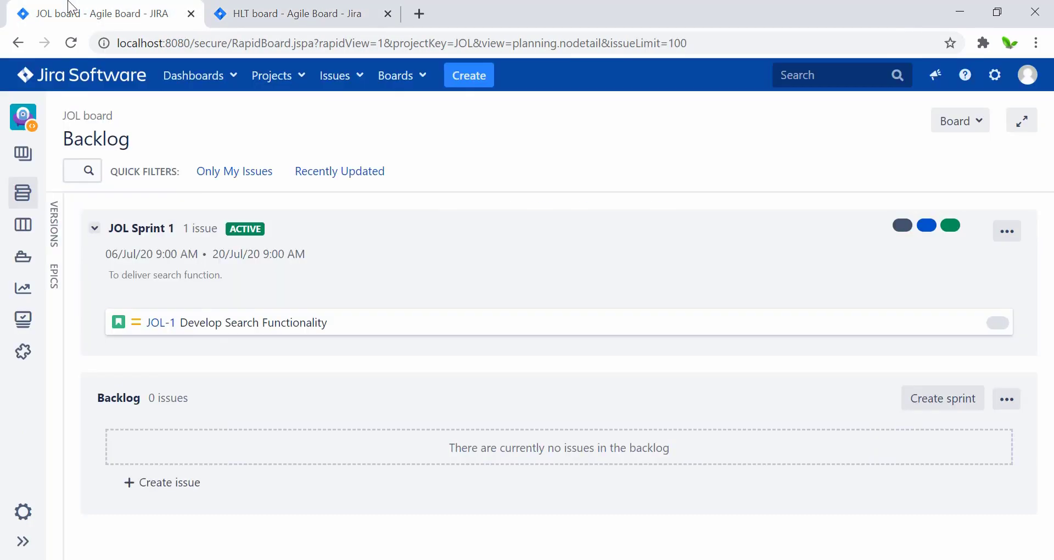
pyautogui.moveTo(24, 143)
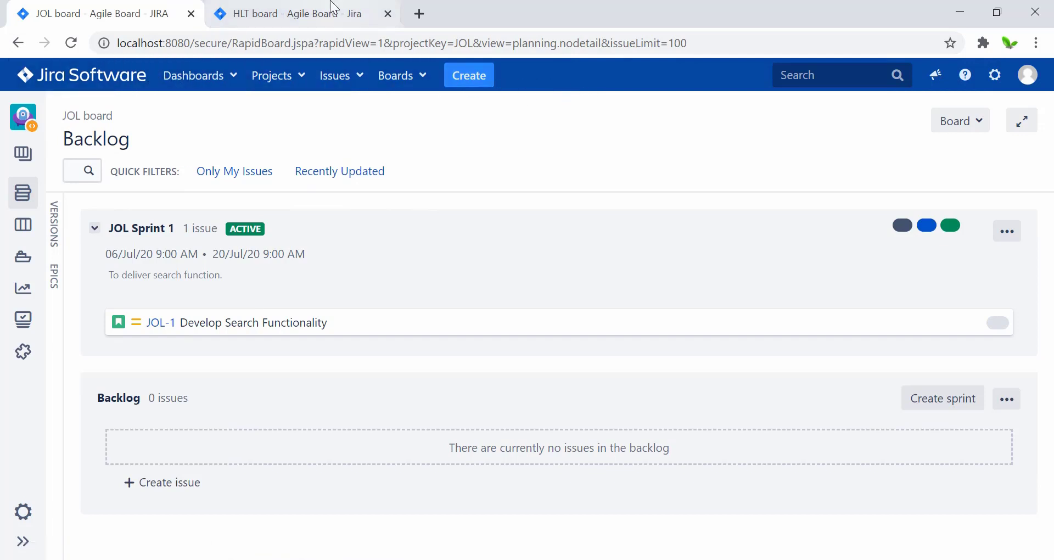
pyautogui.click(291, 13)
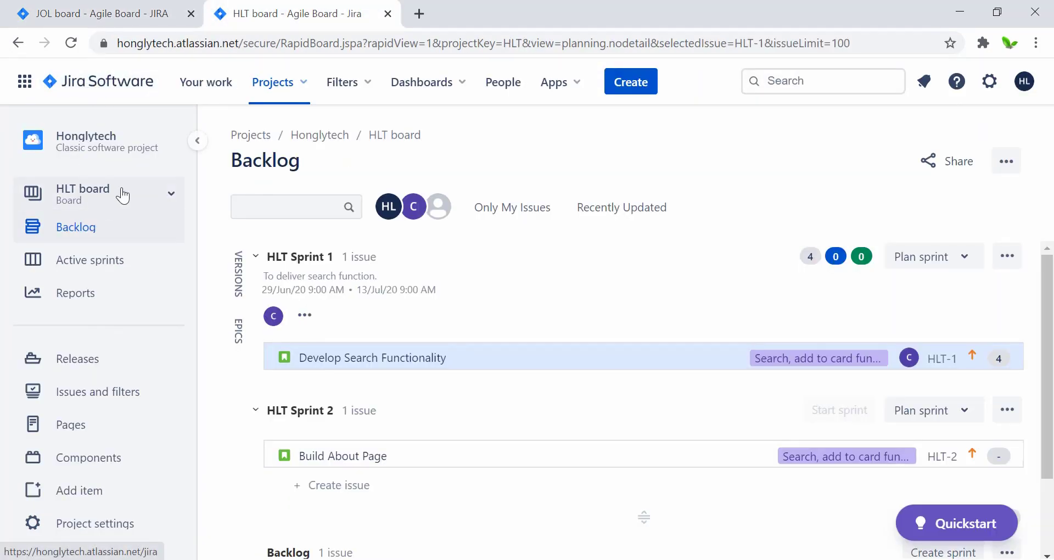
pyautogui.click(88, 7)
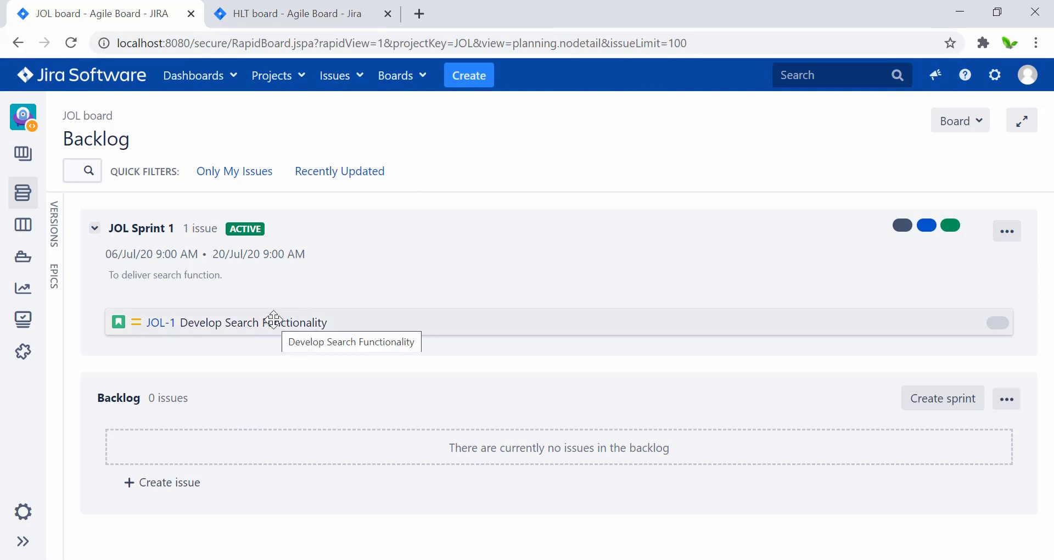
pyautogui.hotkey('ctrl', 'Tab')
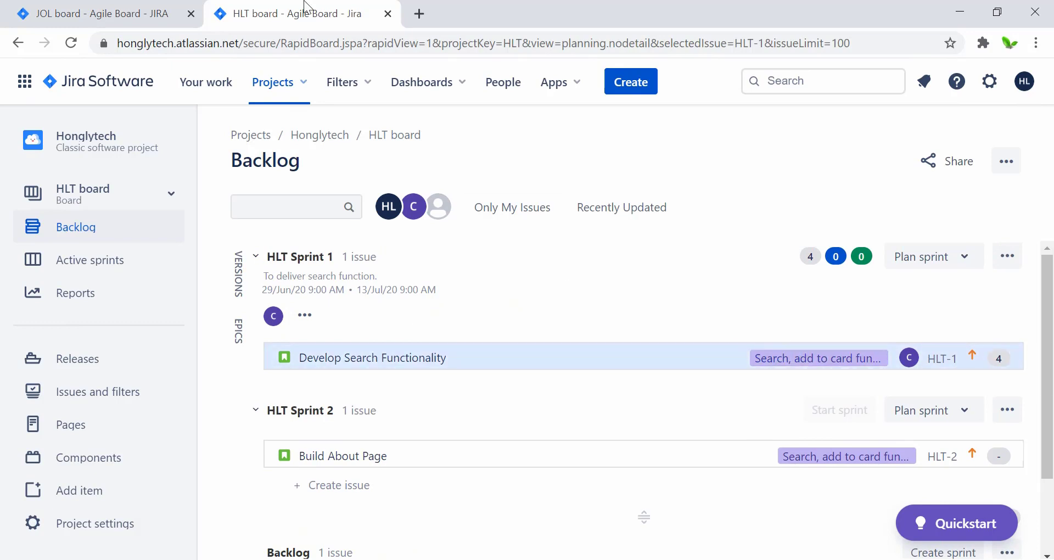
pyautogui.click(102, 13)
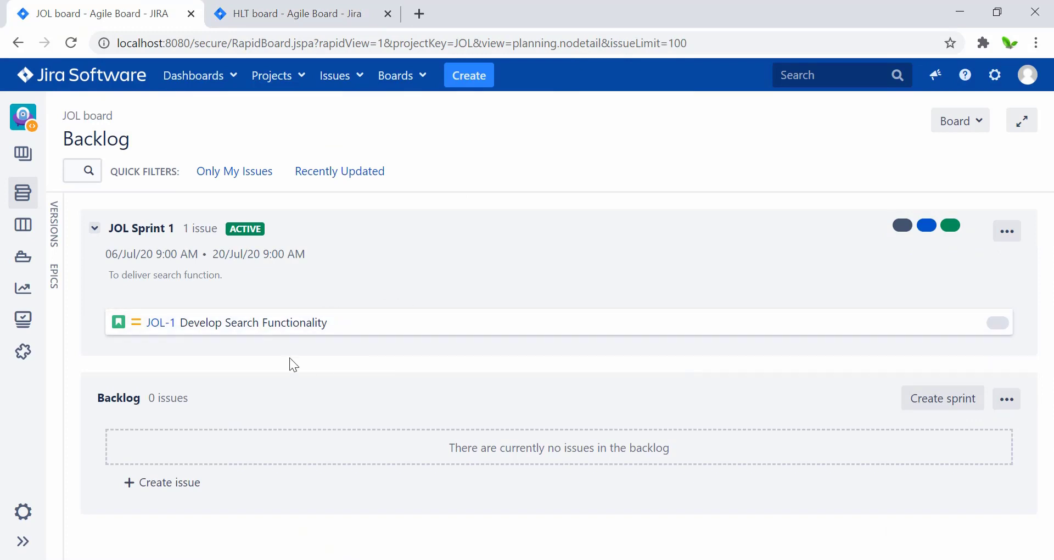
# - Examine the Develop Search Functionality story's details on both boards, reading the local one through to its sub-tasks
pyautogui.click(215, 322)
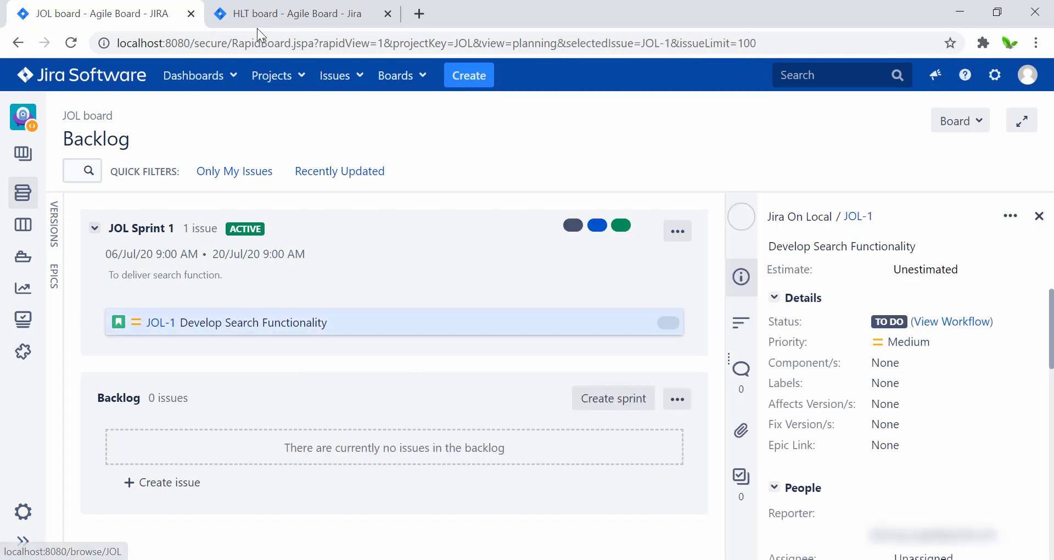
pyautogui.hotkey('ctrl', 'Tab')
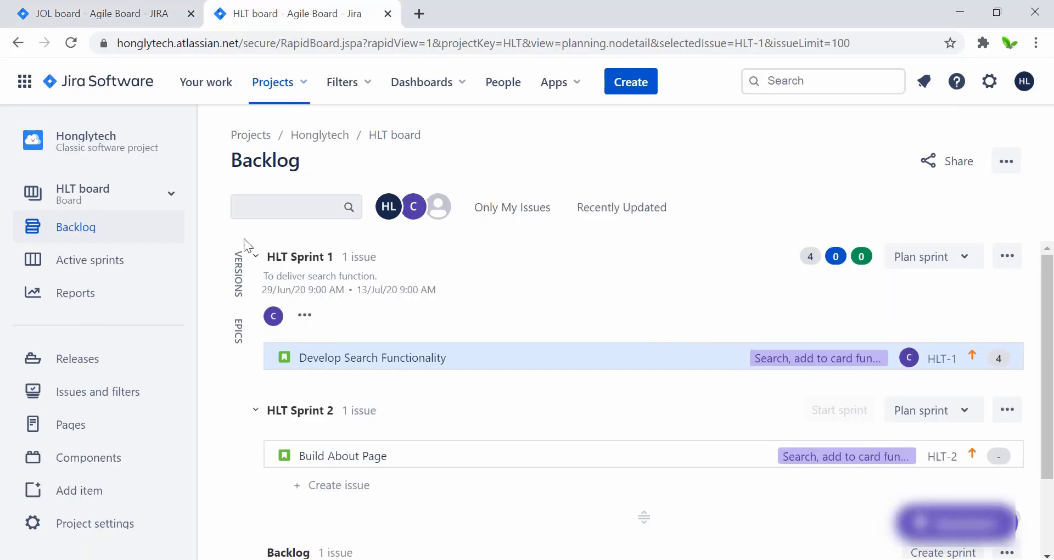
pyautogui.click(327, 358)
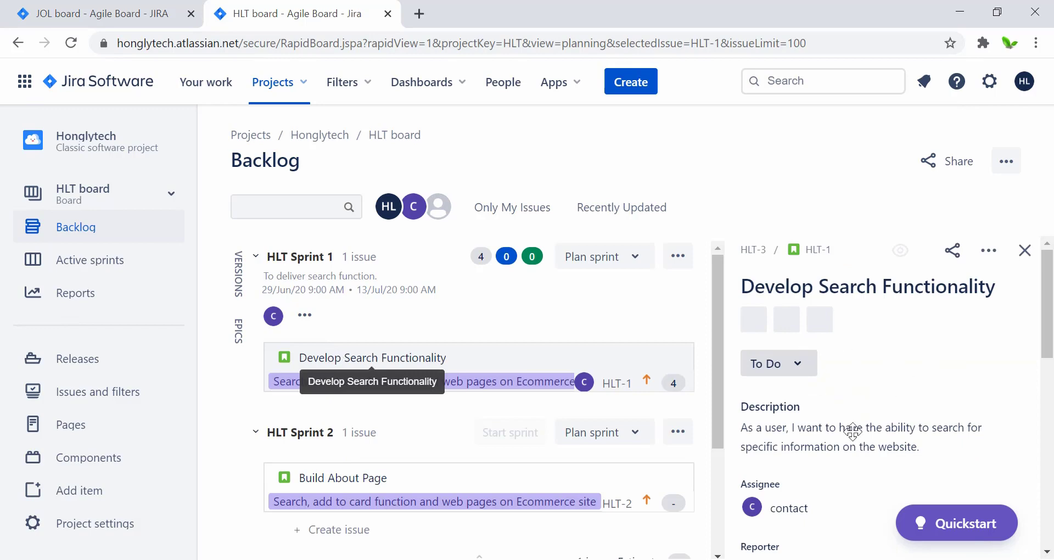
pyautogui.click(101, 5)
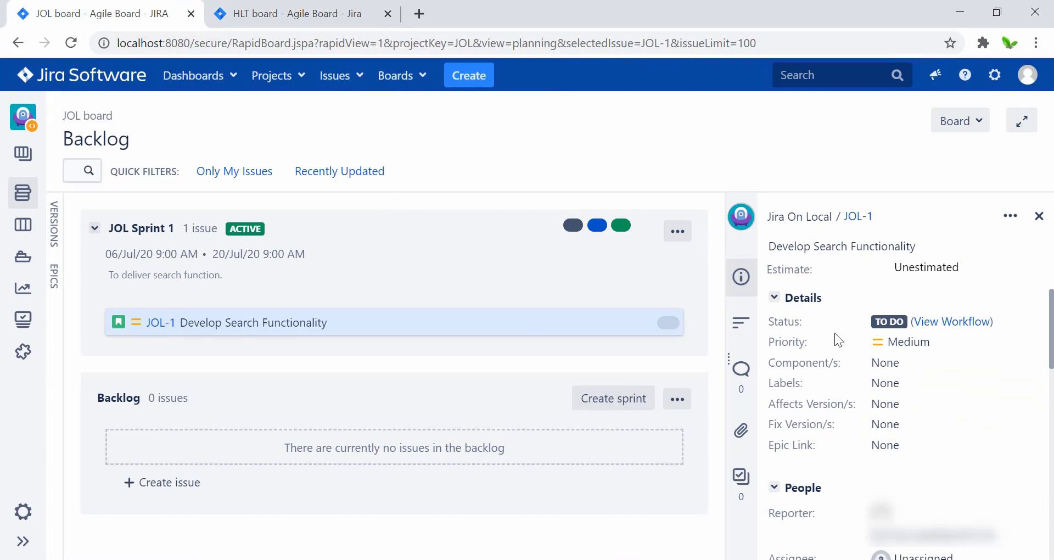
pyautogui.scroll(-5, 872, 408)
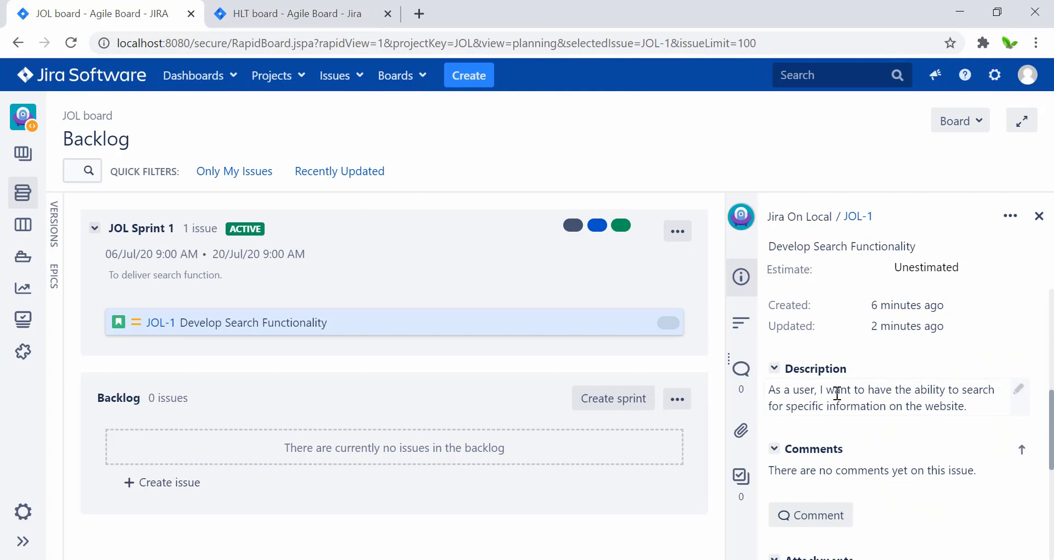
pyautogui.scroll(-2, 873, 489)
pyautogui.scroll(-1, 878, 473)
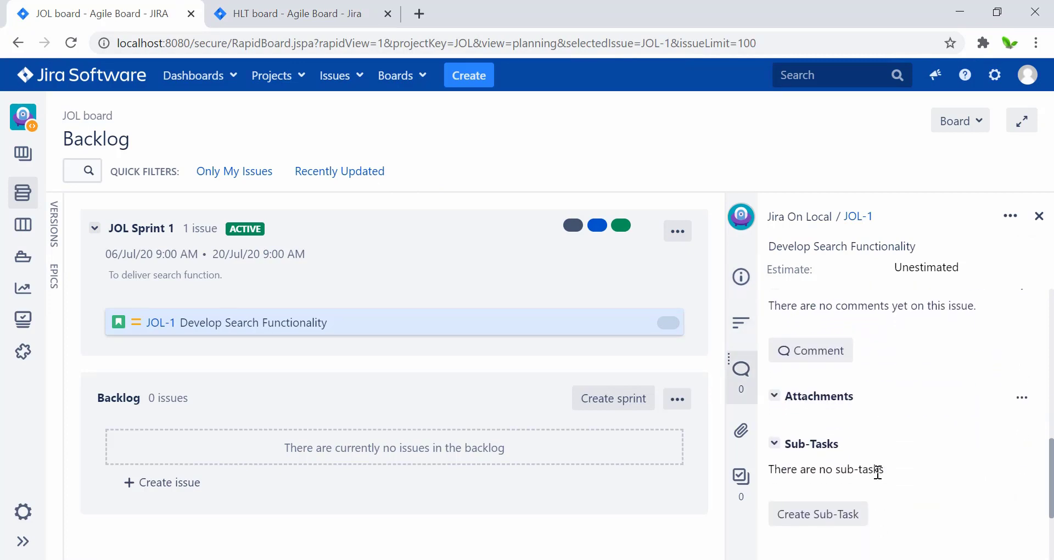
# - Load JOL-1 in a new browser tab, and on the HLT board close the HLT-1 details and check that issue's available actions
pyautogui.rightClick(161, 324)
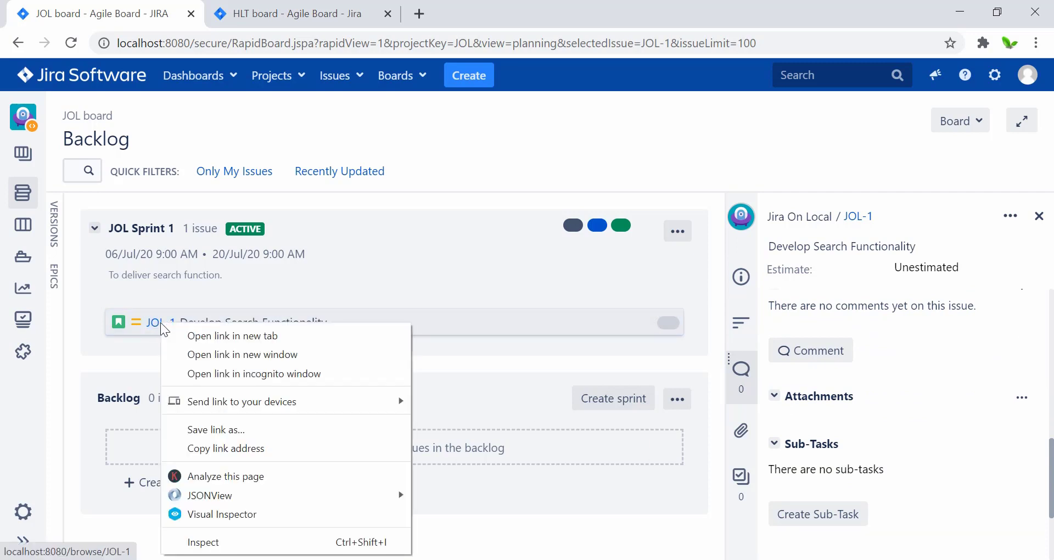
pyautogui.click(246, 338)
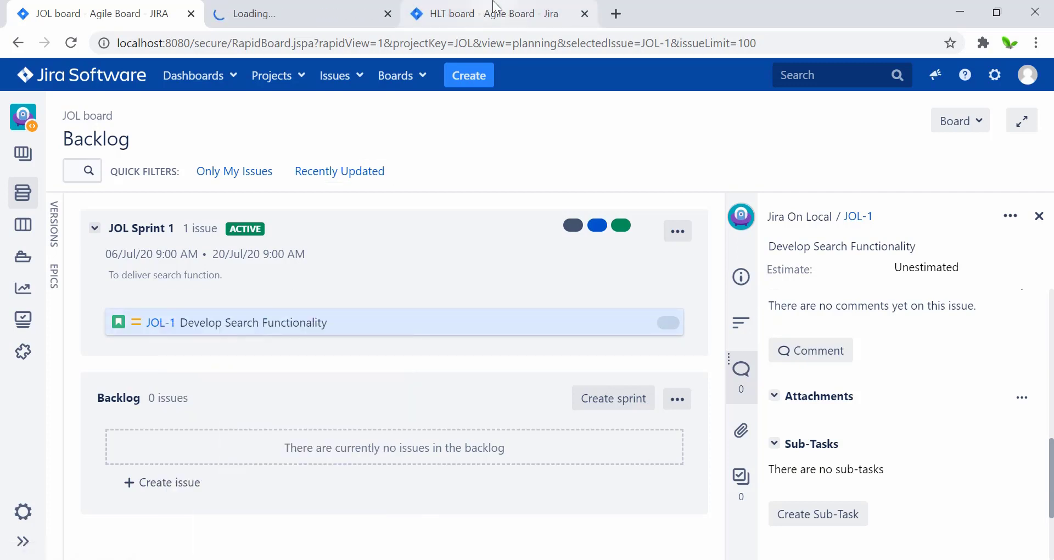
pyautogui.click(481, 7)
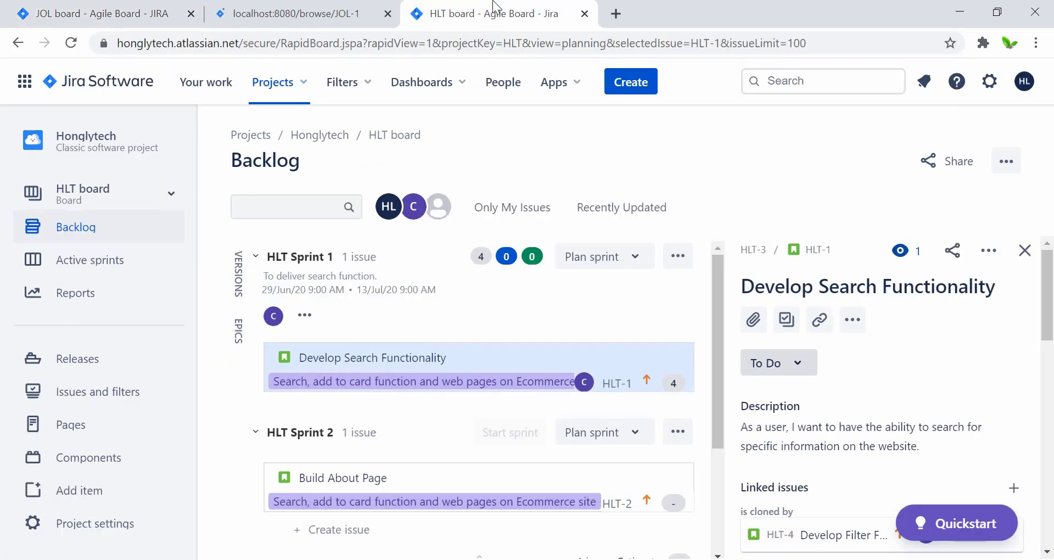
pyautogui.click(1024, 251)
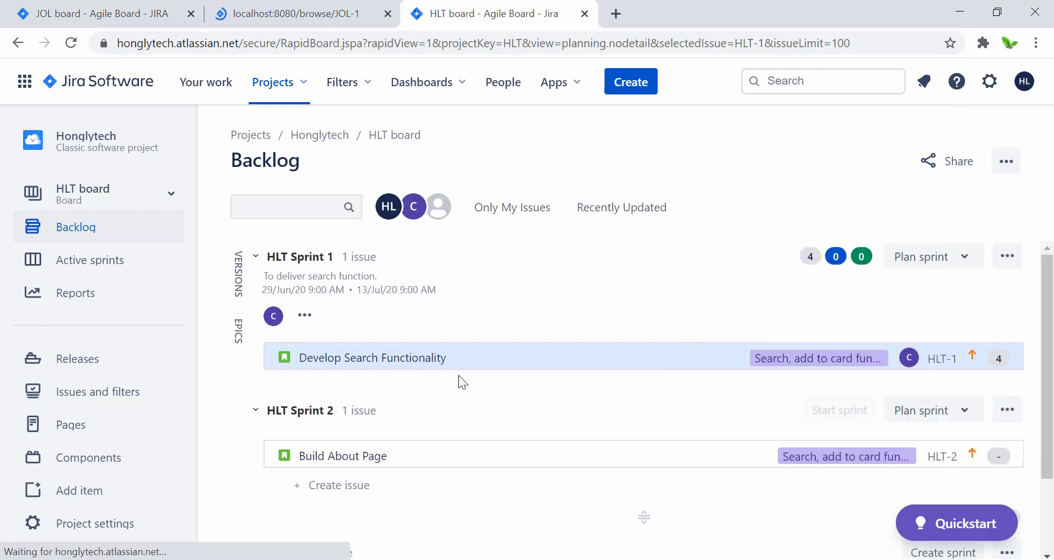
pyautogui.rightClick(318, 357)
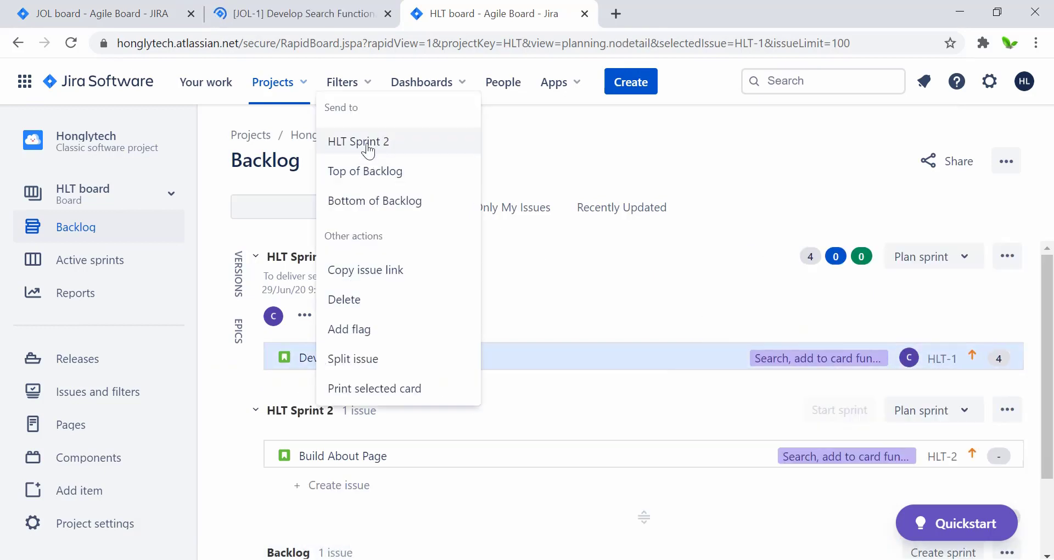
pyautogui.click(502, 394)
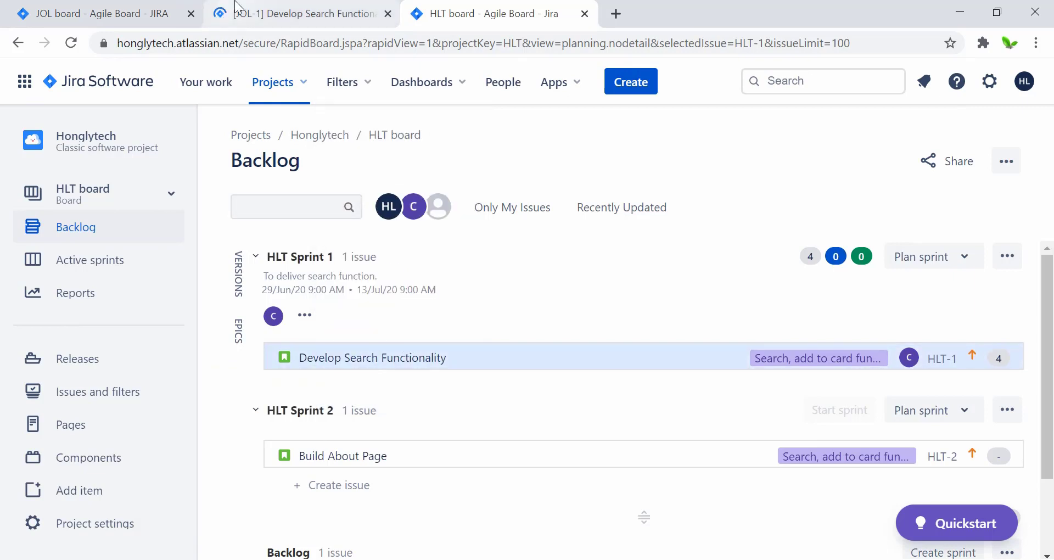
# - Check the available actions for JOL-1 in the local backlog, view its full issue page, and close that browser tab
pyautogui.click(101, 11)
pyautogui.rightClick(237, 325)
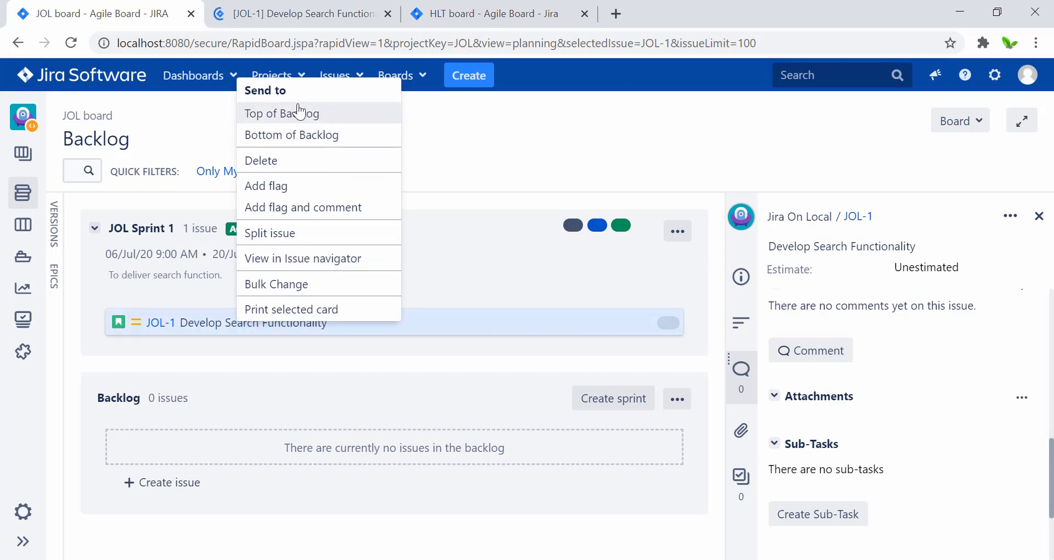
pyautogui.hotkey('ctrl', 'Tab')
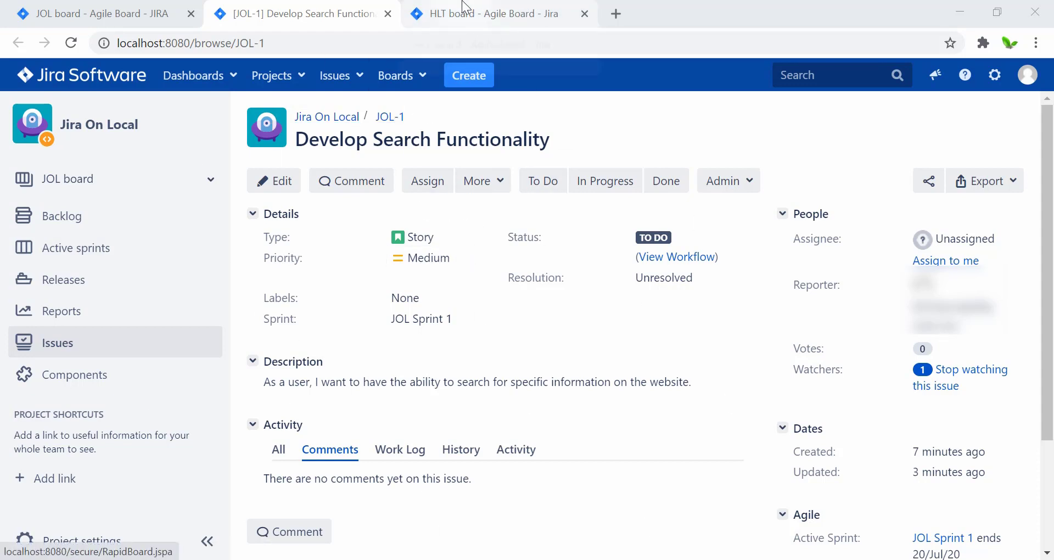
pyautogui.middleClick(291, 6)
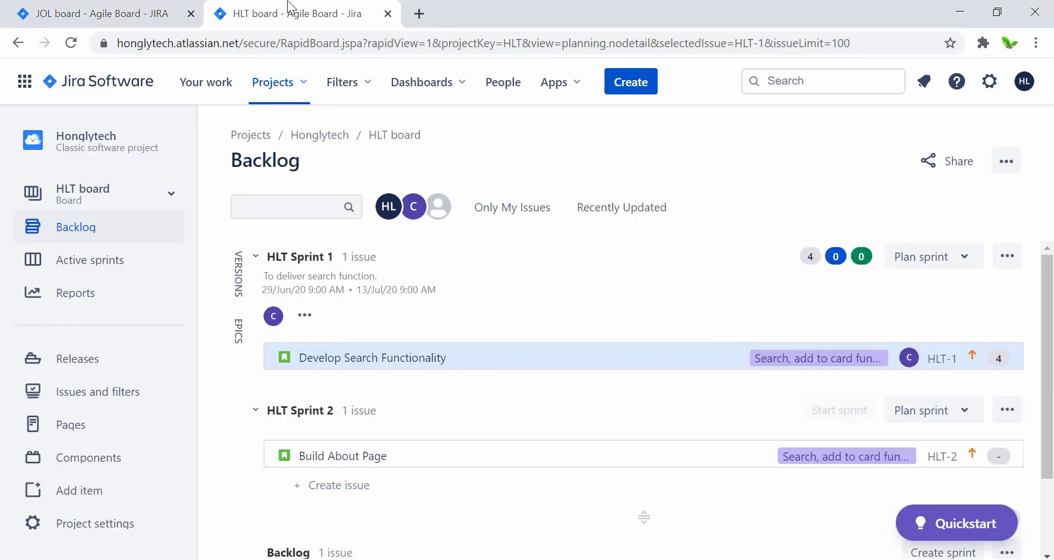
# - Open the System administration settings of the local Jira, validating administrator access with the account password, and view the general settings
pyautogui.click(163, 13)
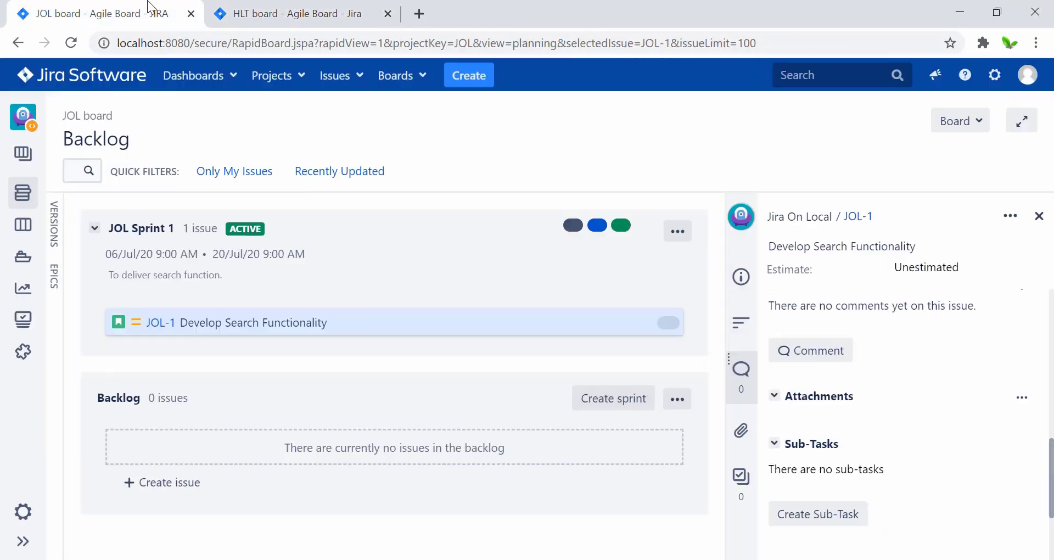
pyautogui.click(1000, 82)
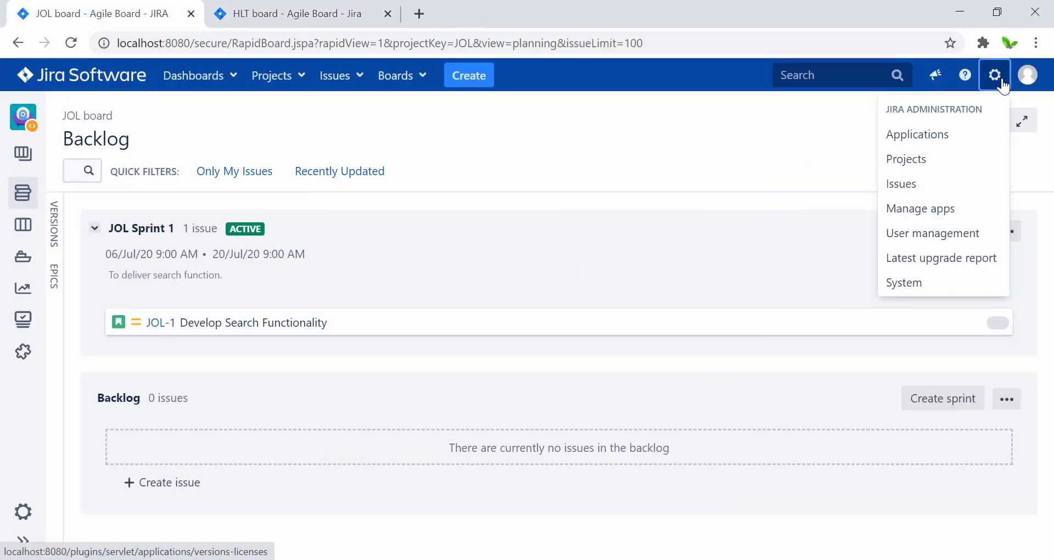
pyautogui.click(912, 286)
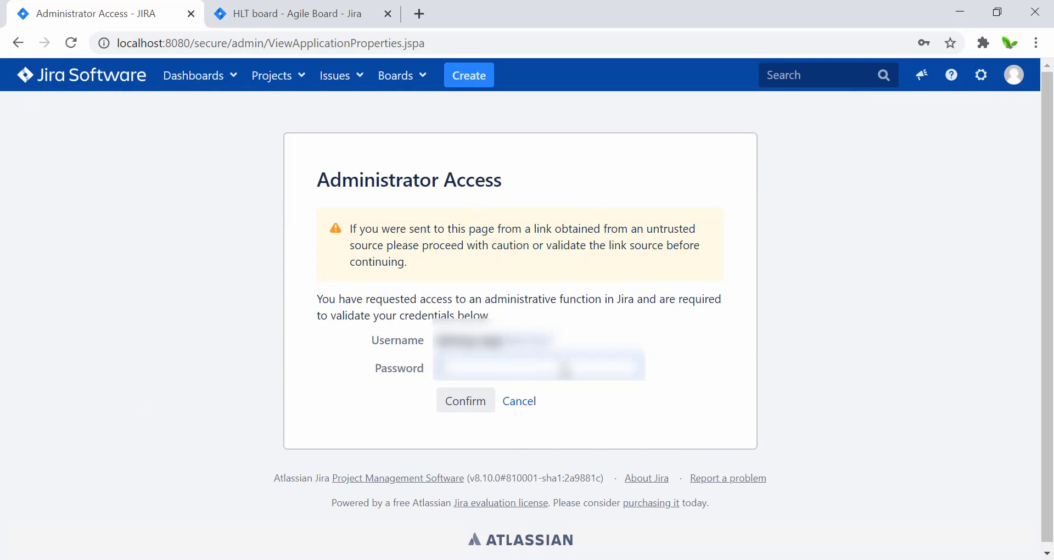
pyautogui.click(464, 402)
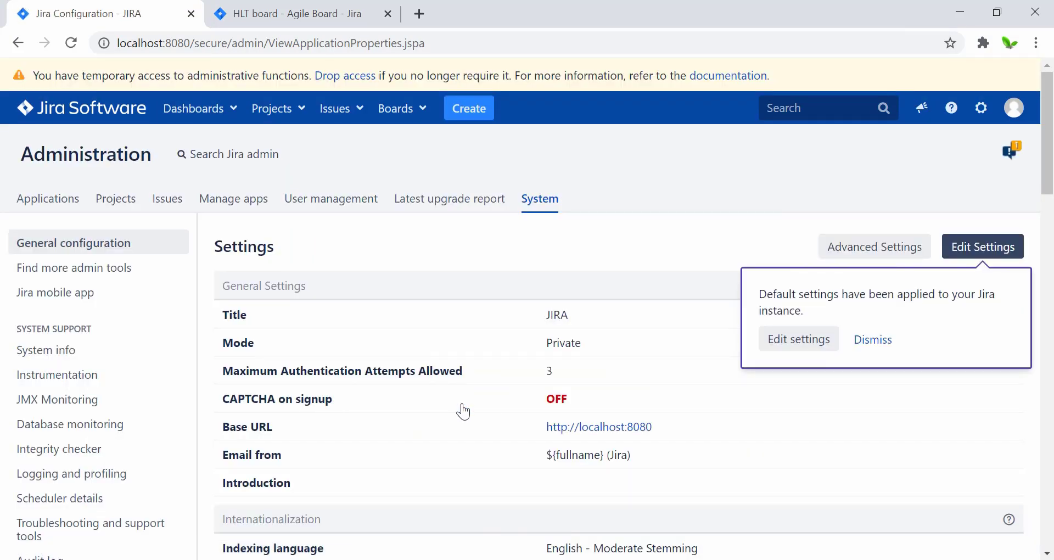
pyautogui.scroll(-2, 464, 412)
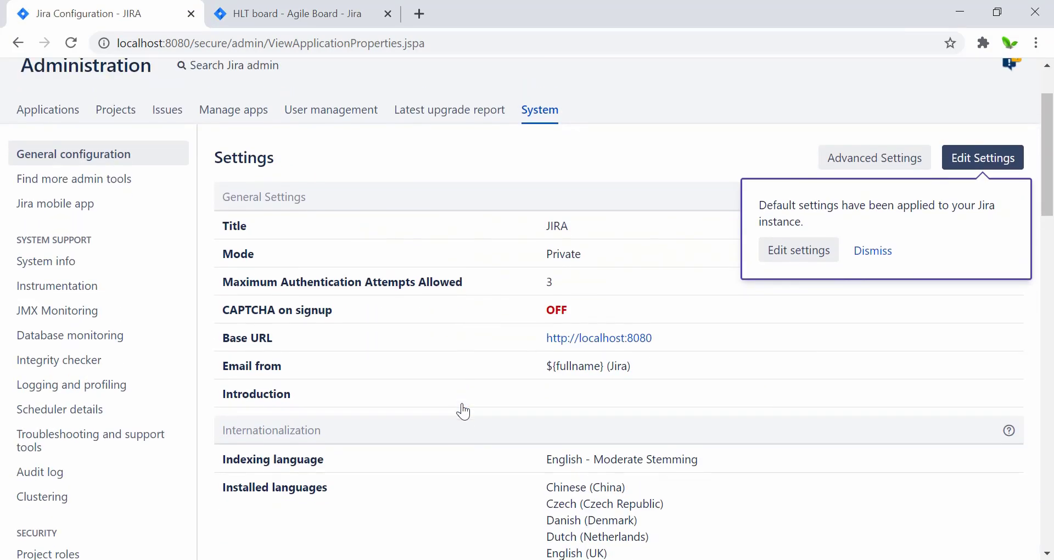
pyautogui.scroll(2, 216, 183)
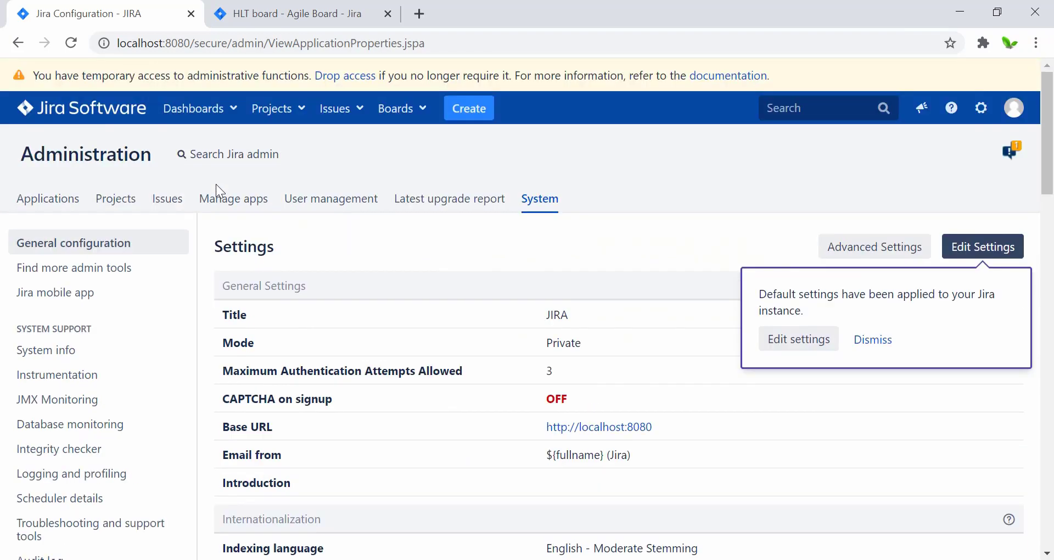
# - On the cloud Jira site, review the available settings categories and open the System settings
pyautogui.click(254, 8)
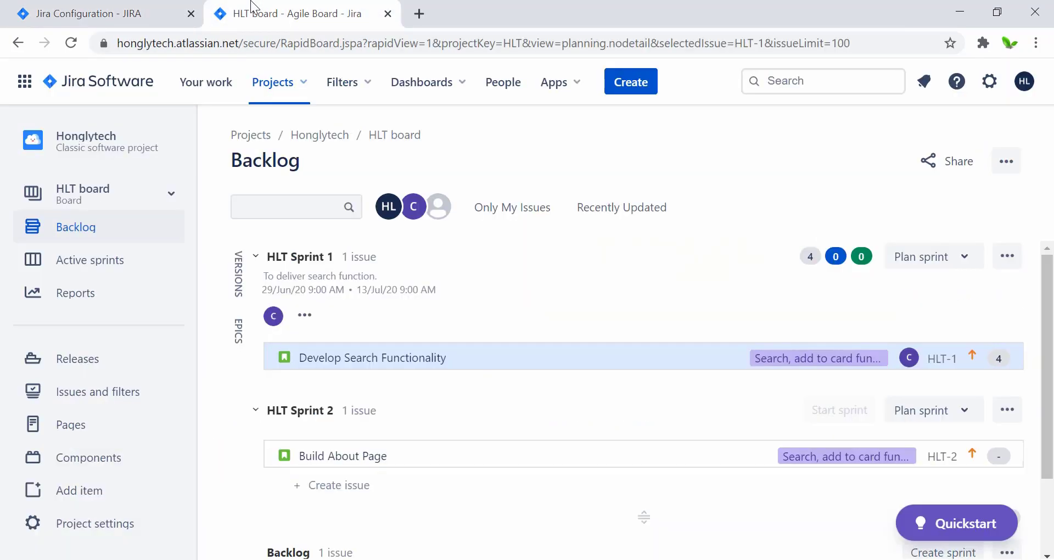
pyautogui.click(988, 84)
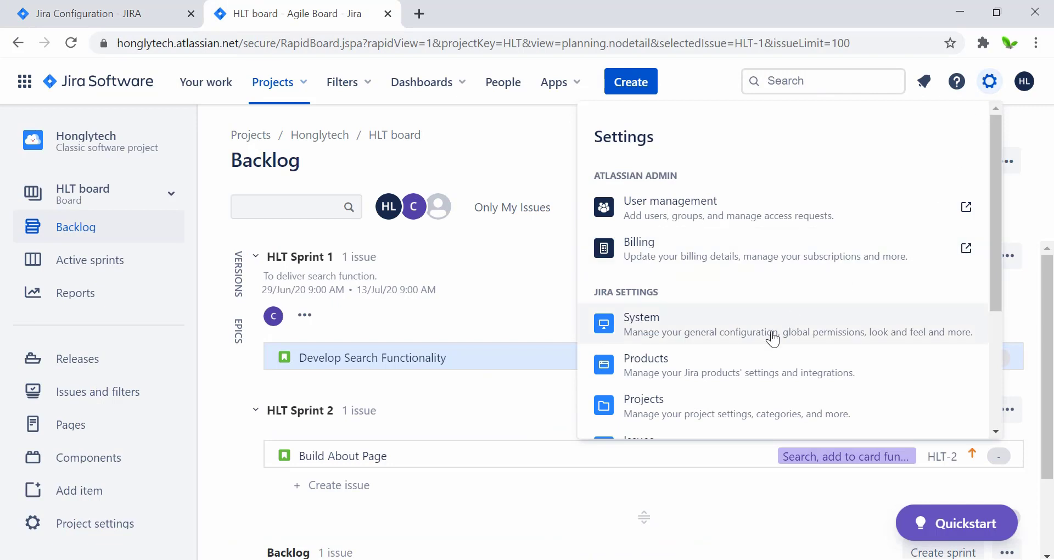
pyautogui.scroll(-3, 774, 335)
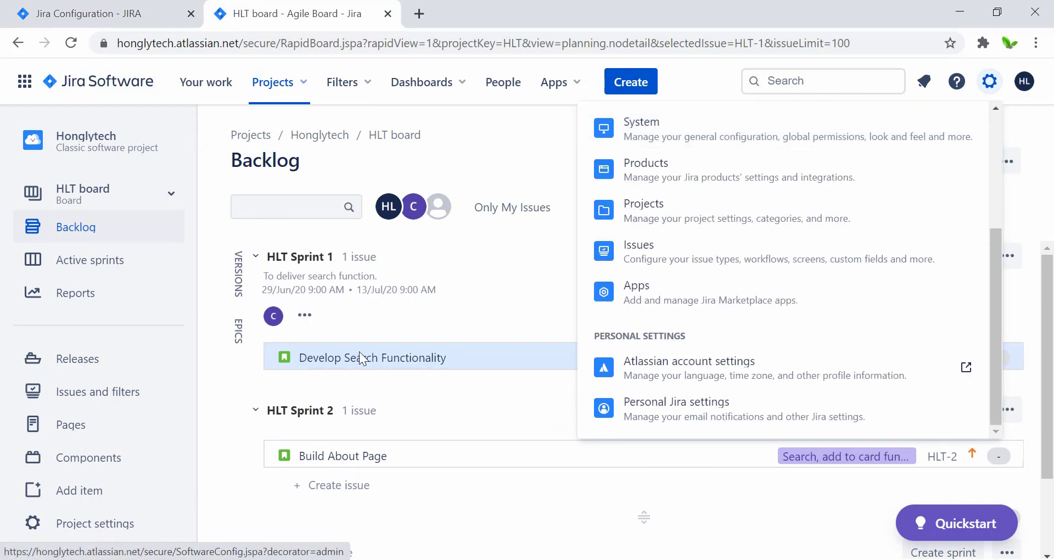
pyautogui.scroll(1, 658, 402)
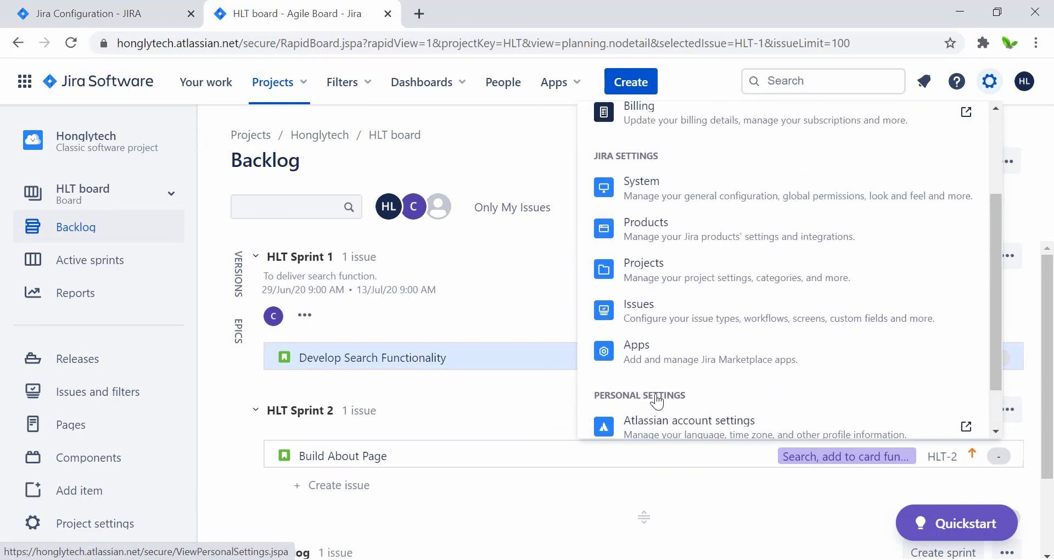
pyautogui.click(675, 189)
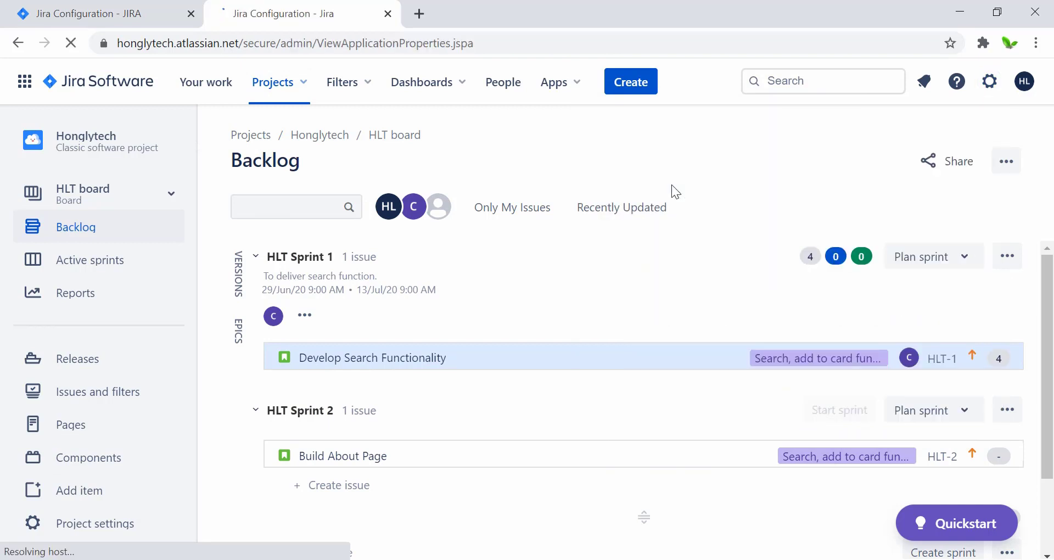
# - Examine the cloud site's System administration options from Audit Log and Security through to the Advanced section
pyautogui.scroll(-2, 103, 270)
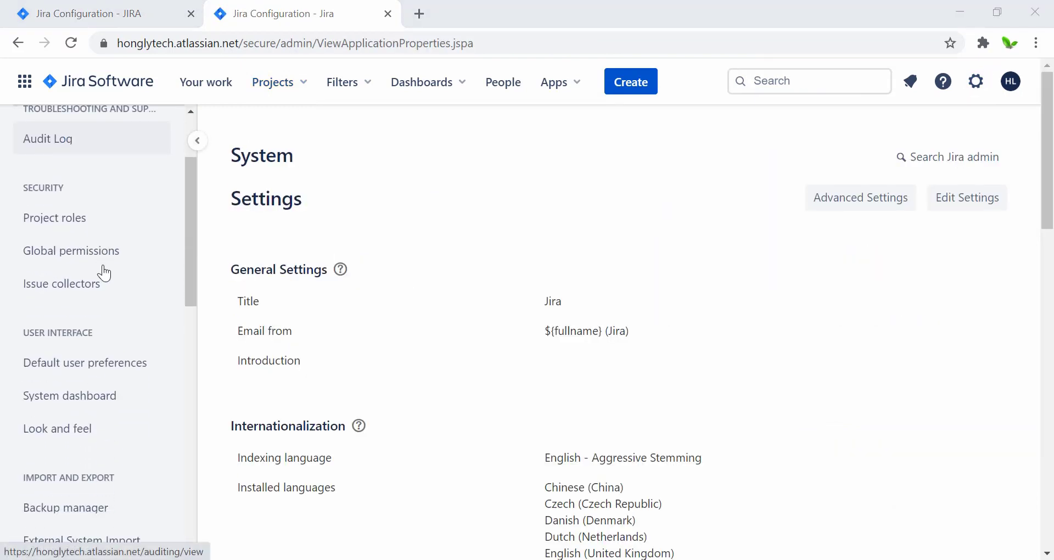
pyautogui.scroll(-1, 242, 318)
pyautogui.scroll(-4, 82, 424)
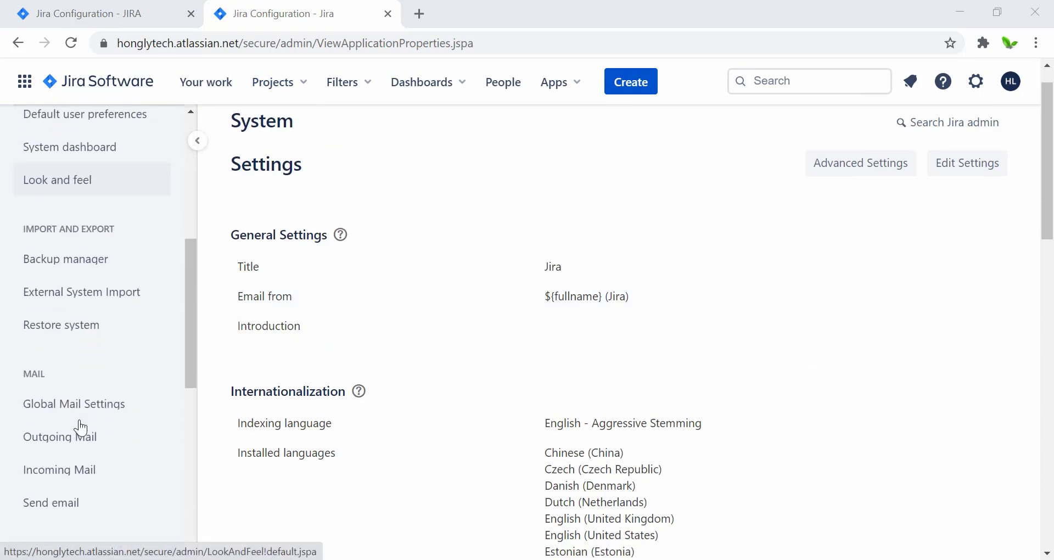
pyautogui.scroll(-3, 83, 430)
pyautogui.scroll(-5, 82, 429)
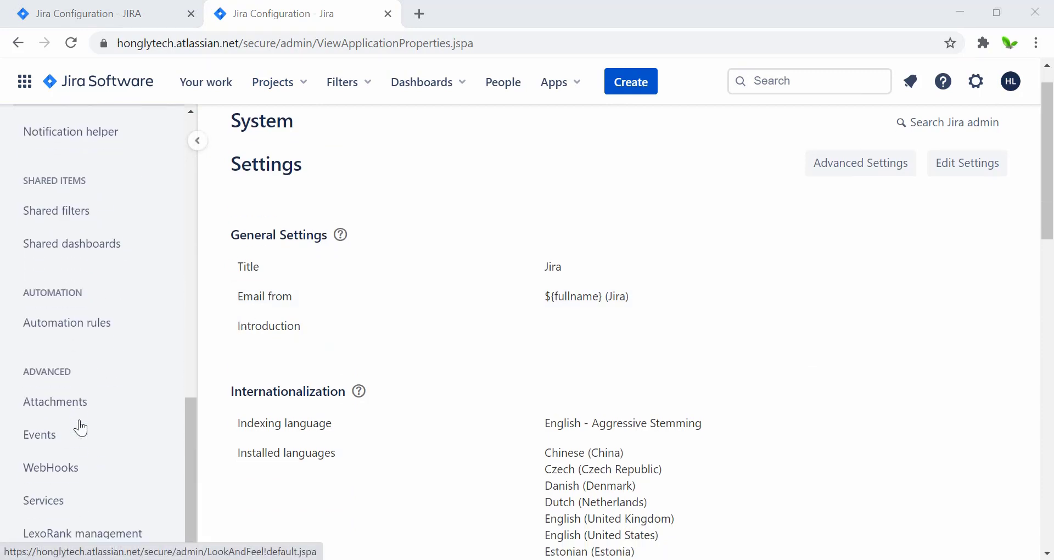
pyautogui.scroll(12, 139, 208)
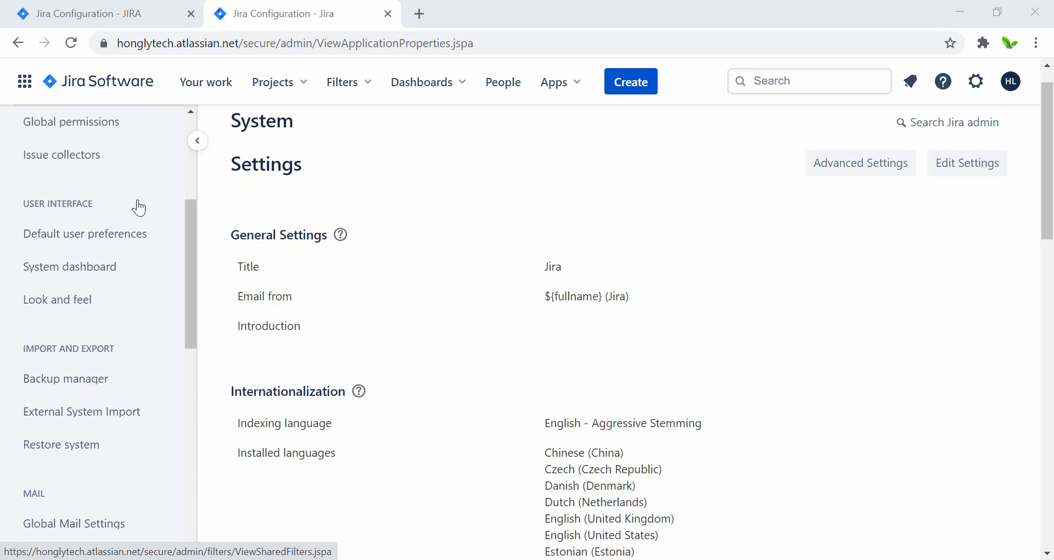
pyautogui.scroll(1, 139, 208)
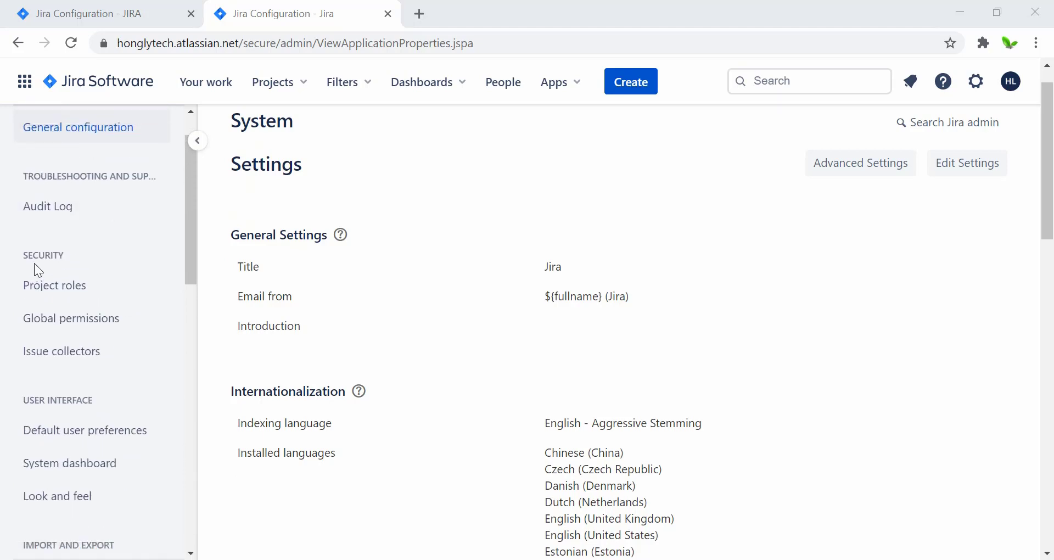
# - Compare the system support, security and user interface options of the local Jira administration with those of the cloud site
pyautogui.click(107, 14)
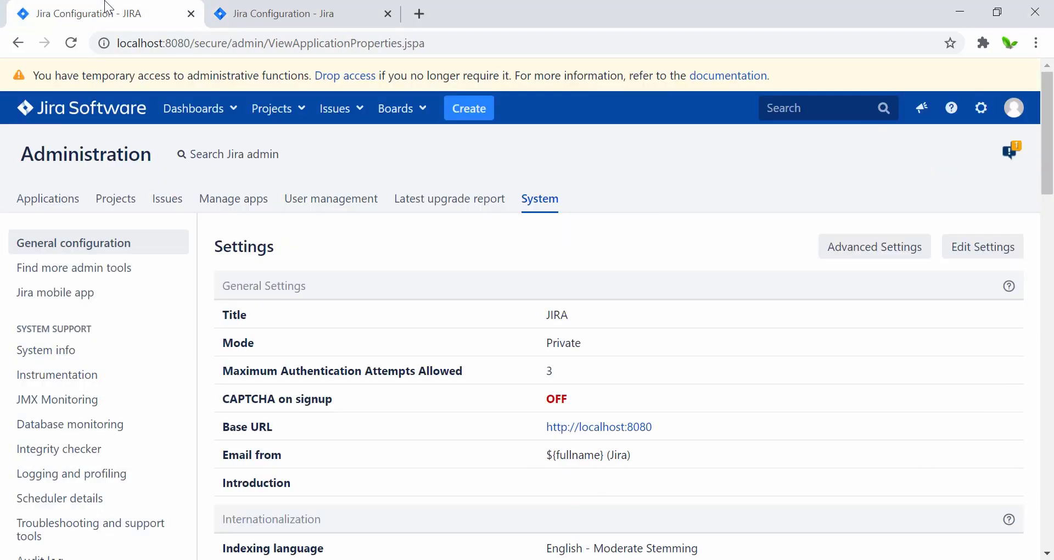
pyautogui.scroll(-7, 125, 364)
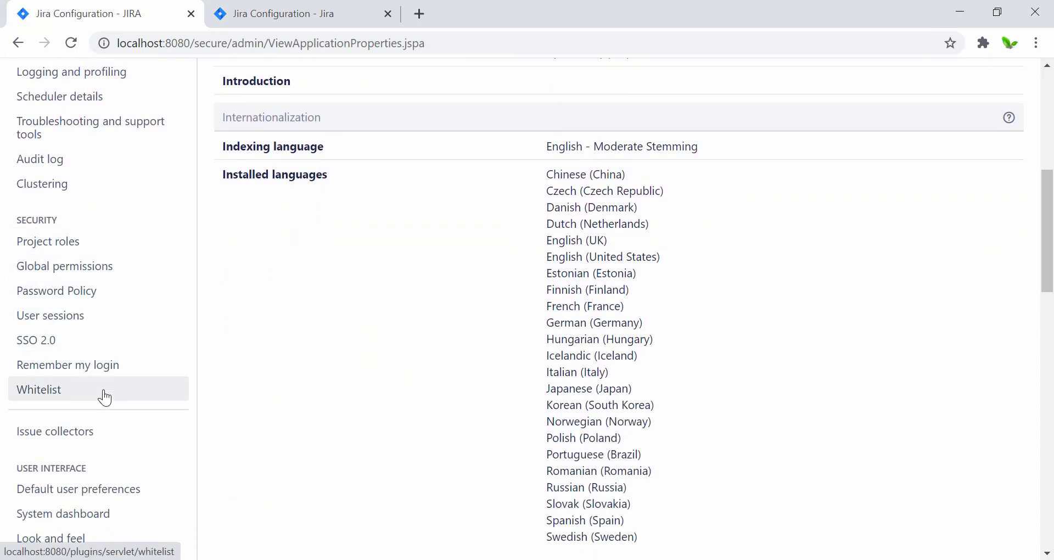
pyautogui.scroll(-1, 105, 398)
pyautogui.click(233, 21)
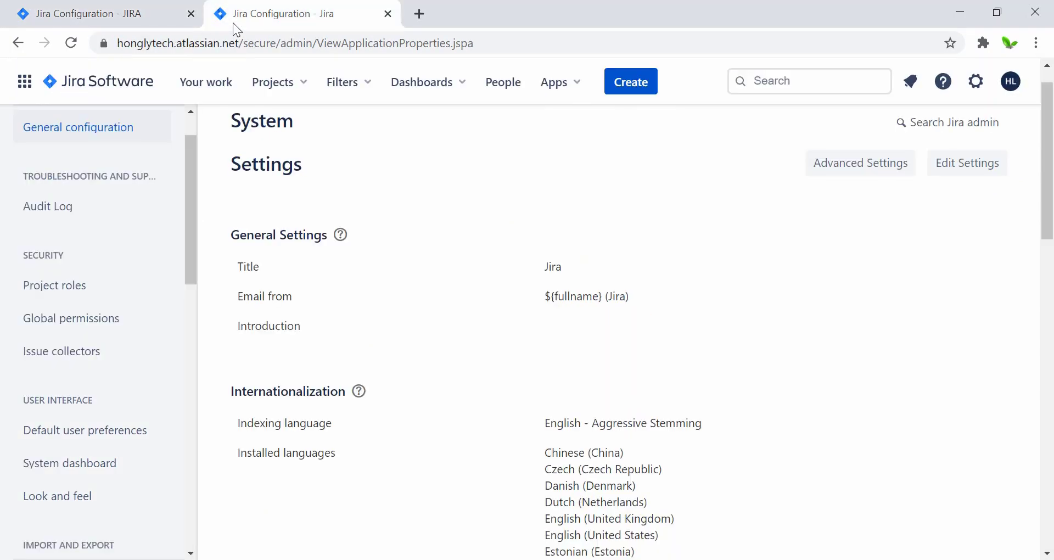
pyautogui.click(154, 7)
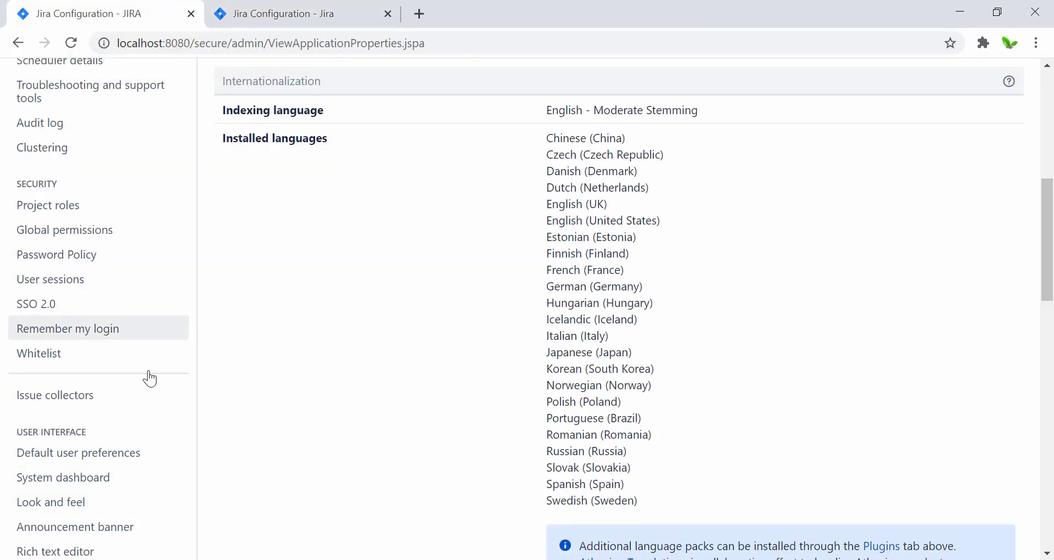
pyautogui.scroll(-7, 142, 401)
pyautogui.scroll(8, 142, 400)
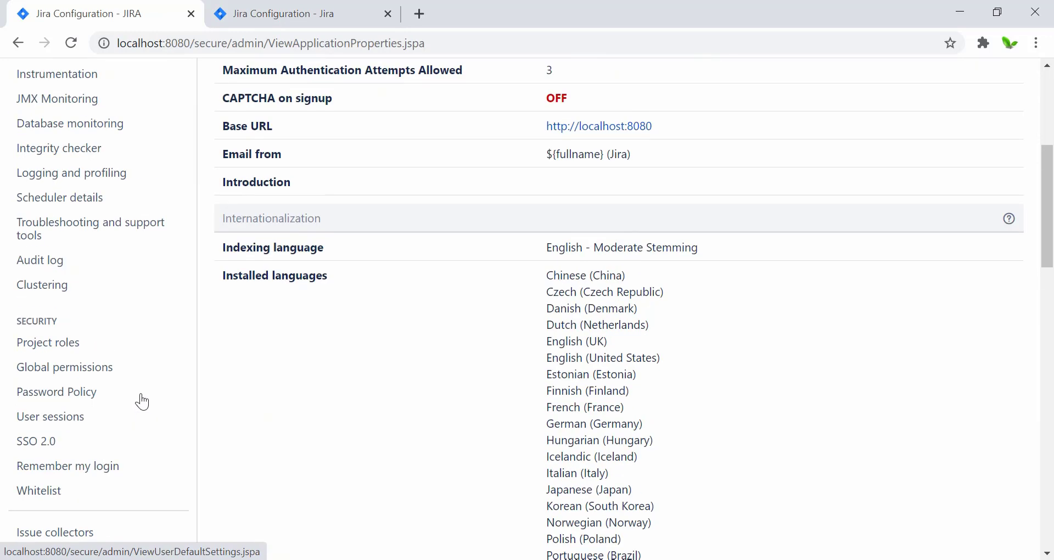
pyautogui.scroll(-2, 141, 402)
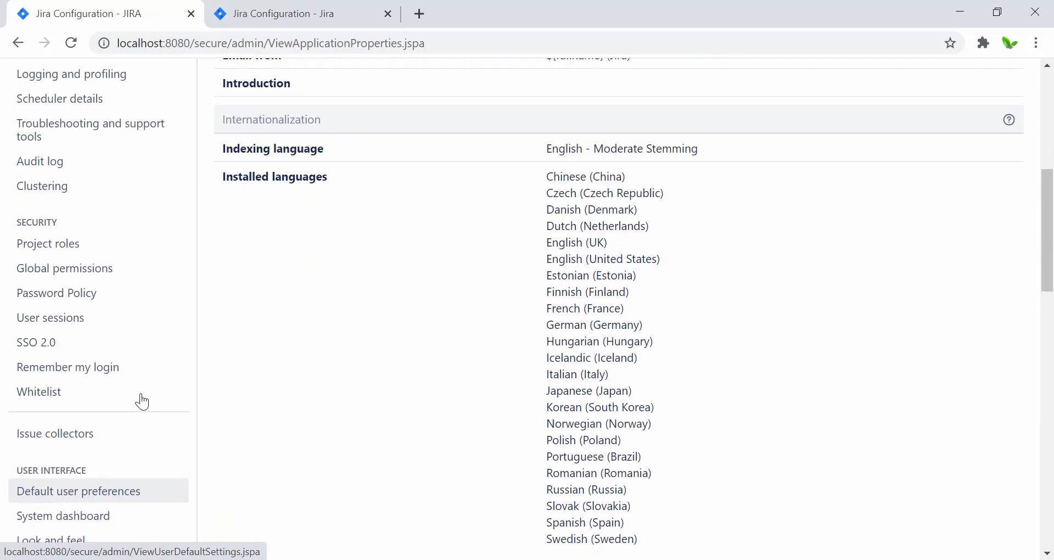
# - Open the local Jira's Whitelist page and compare it with the security options offered in the cloud site's System settings
pyautogui.click(55, 399)
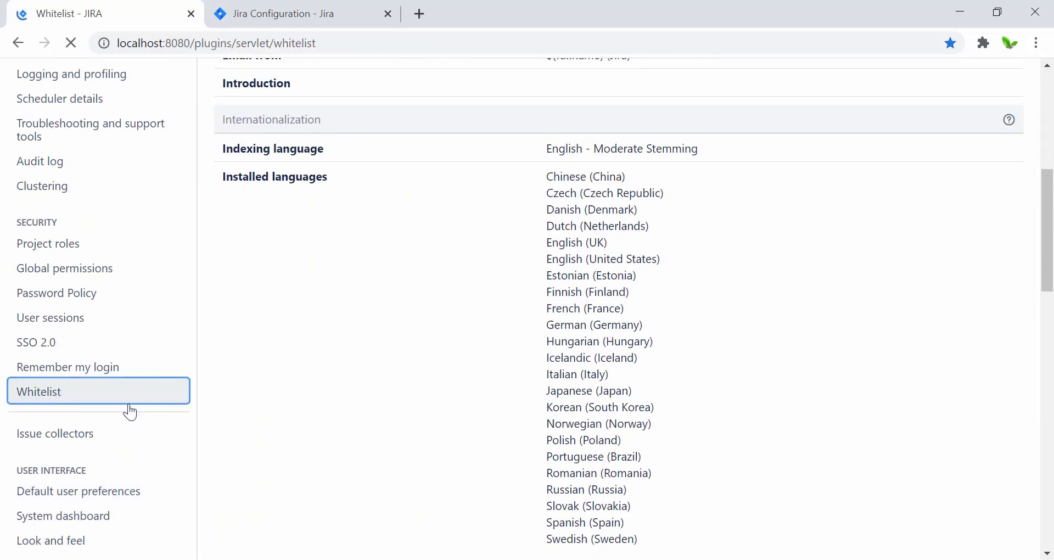
pyautogui.click(341, 8)
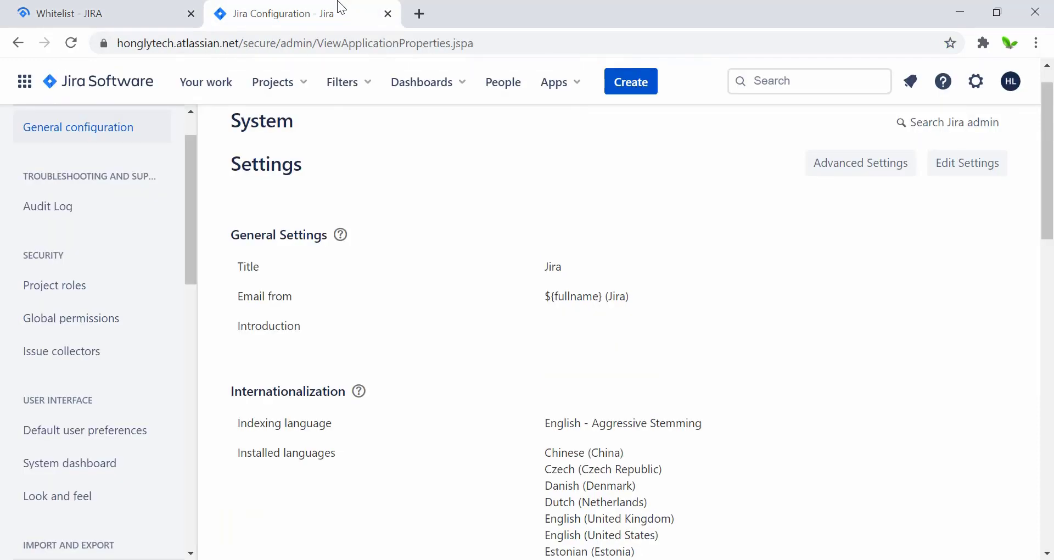
pyautogui.scroll(-2, 137, 414)
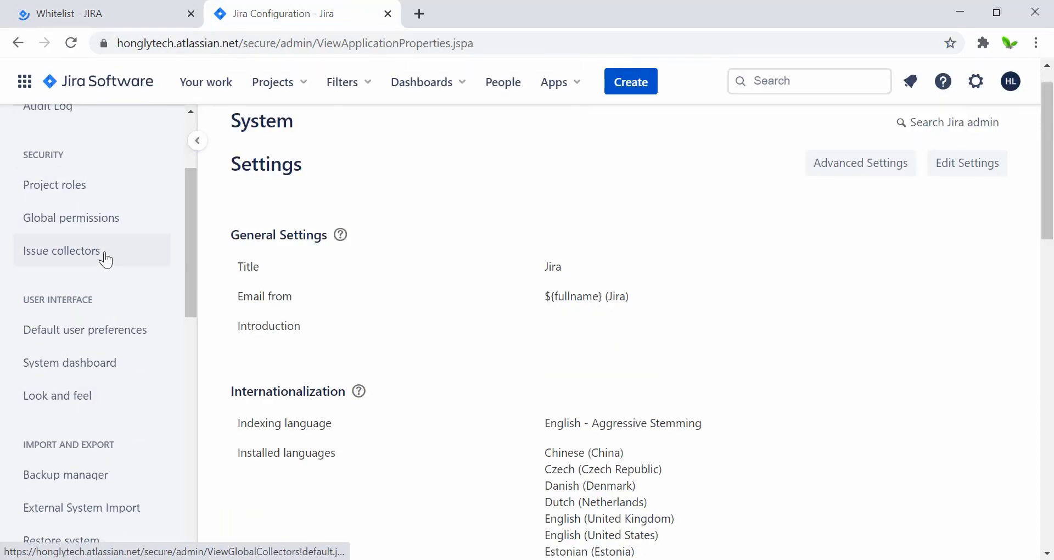
pyautogui.click(98, 13)
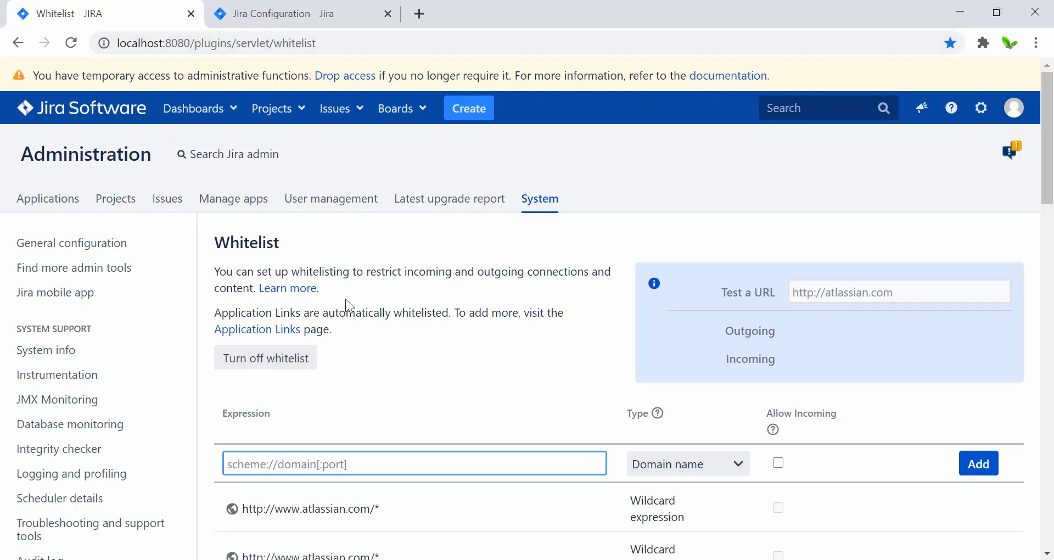
pyautogui.click(280, 11)
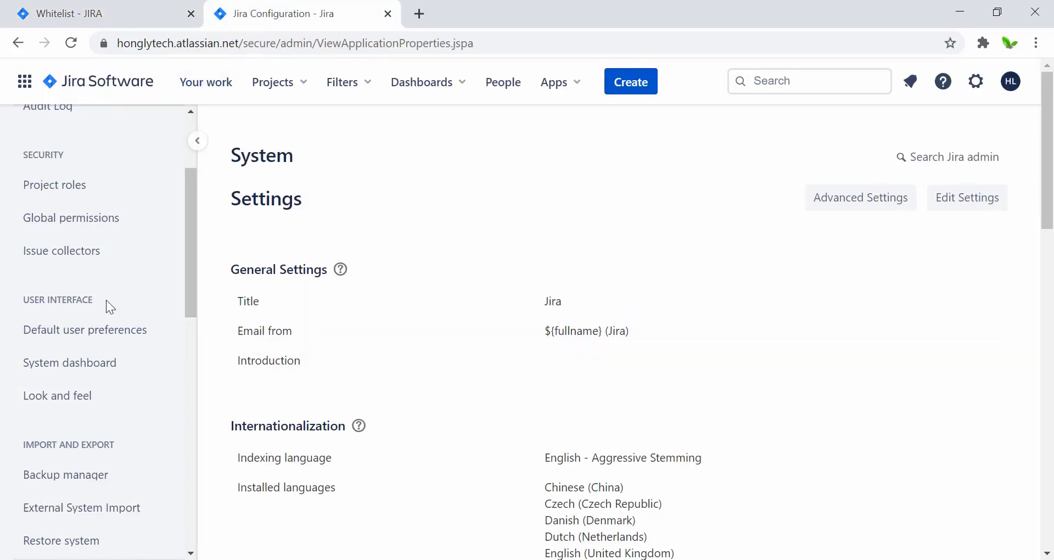
pyautogui.scroll(3, 109, 308)
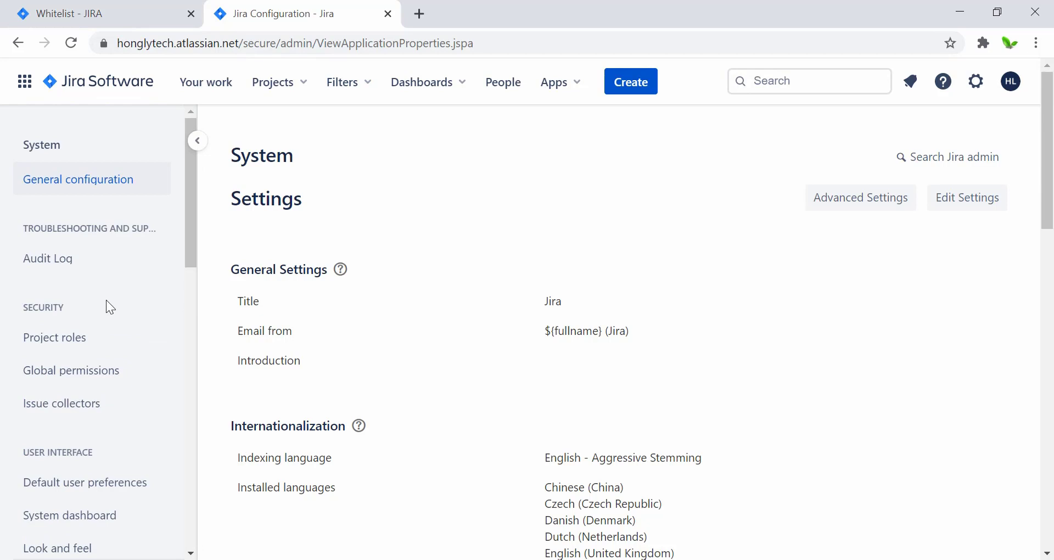
pyautogui.click(117, 11)
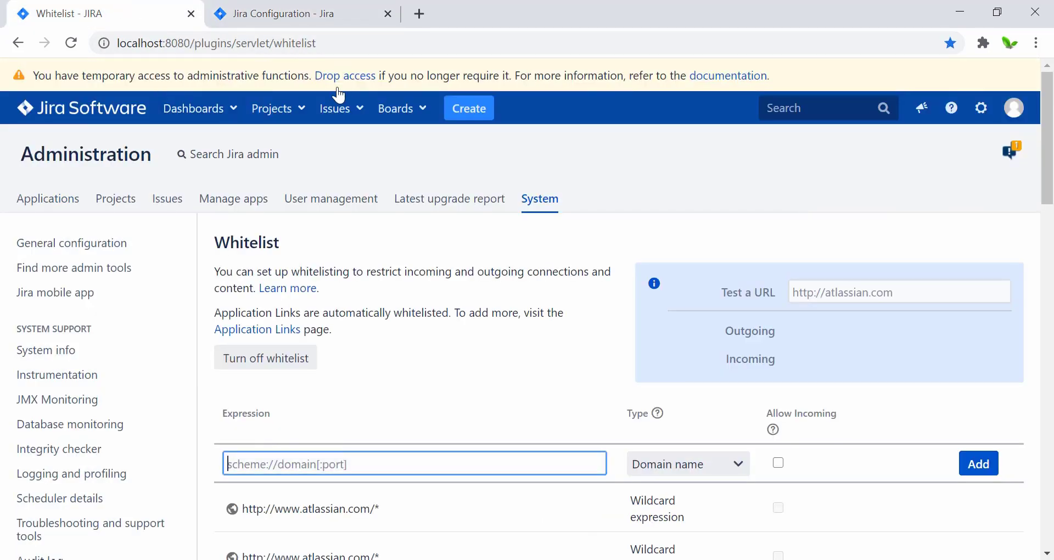